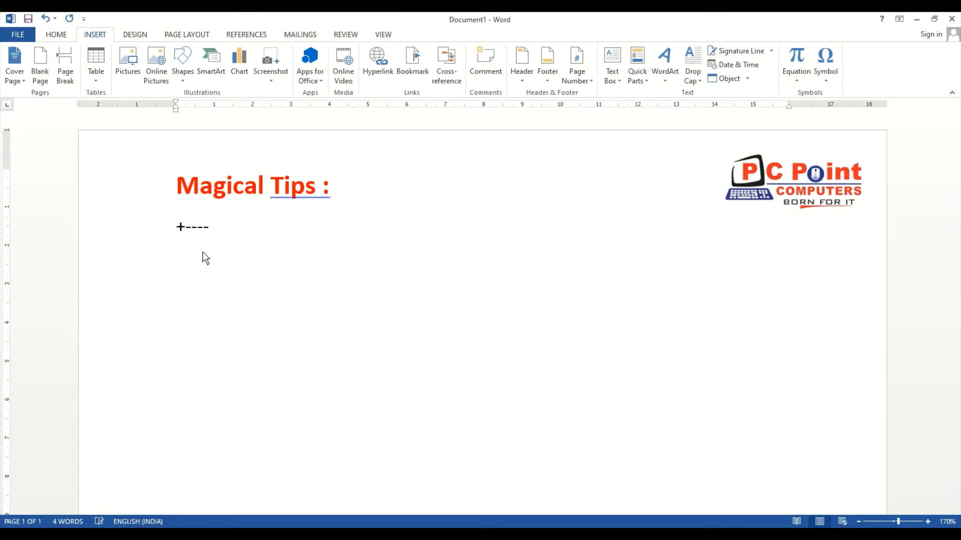
Complete the line of plus signs and hyphens below the heading and convert it into a three-column table row
{"action": "type", "text": "-----_"}
{"action": "key", "text": "BackSpace"}
{"action": "type", "text": "+----+"}
{"action": "key", "text": "Return"}
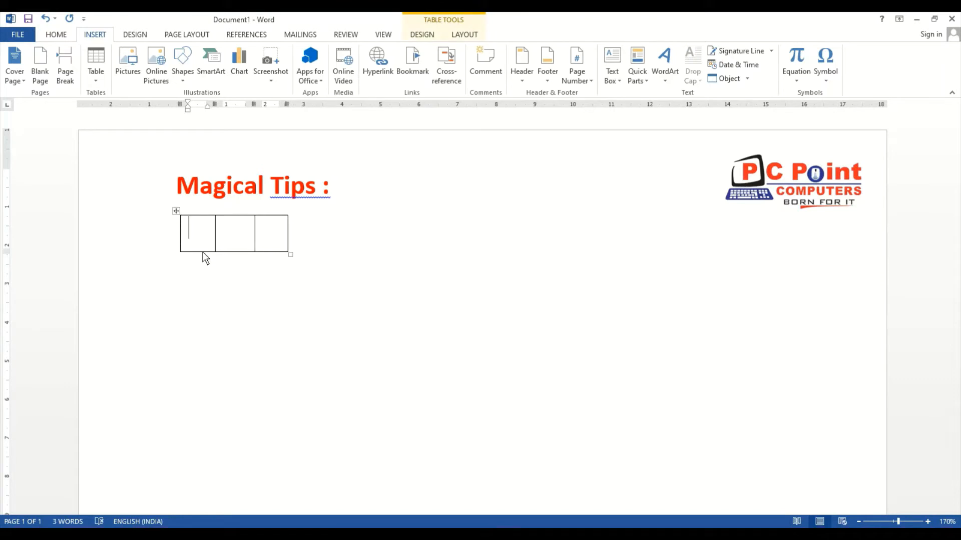
Extend the three-column table to three rows and place the cursor below it
{"action": "key", "text": "Tab"}
{"action": "key", "text": "Tab"}
{"action": "key", "text": "Tab"}
{"action": "key", "text": "Tab"}
{"action": "key", "text": "Tab"}
{"action": "key", "text": "Tab"}
{"action": "key", "text": "Tab"}
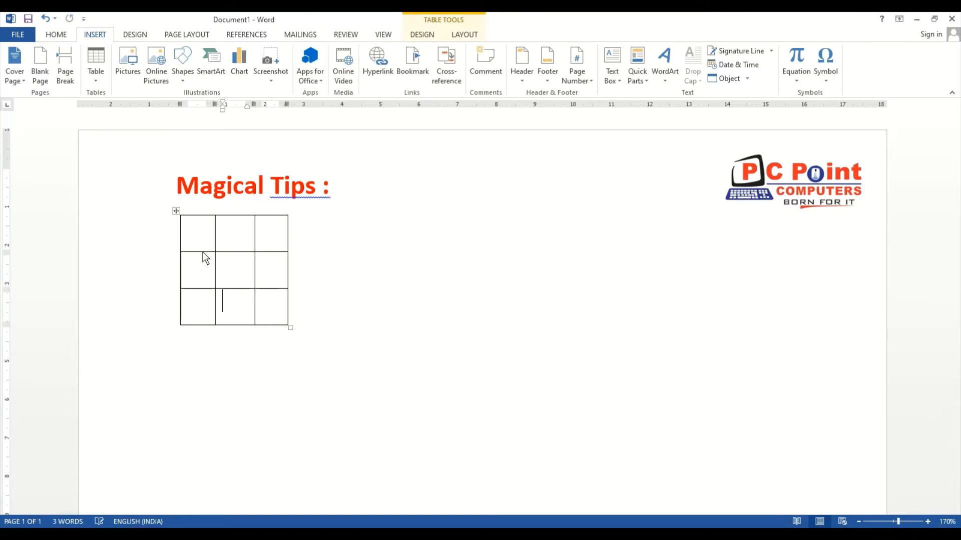
{"action": "key", "text": "Down"}
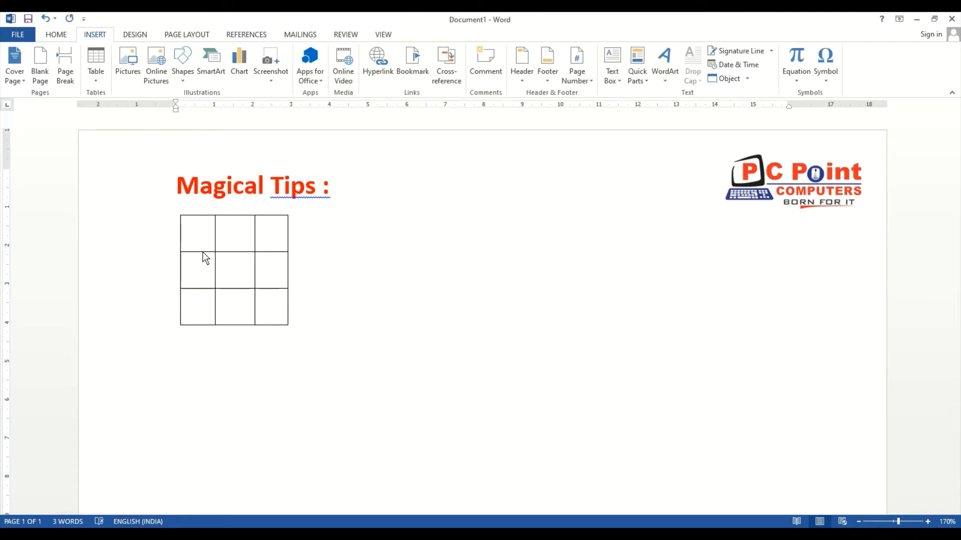
Create a one-row table with four columns of different widths from plus signs and hyphens below the first table
{"action": "type", "text": "+---+-------------------------------------------------"}
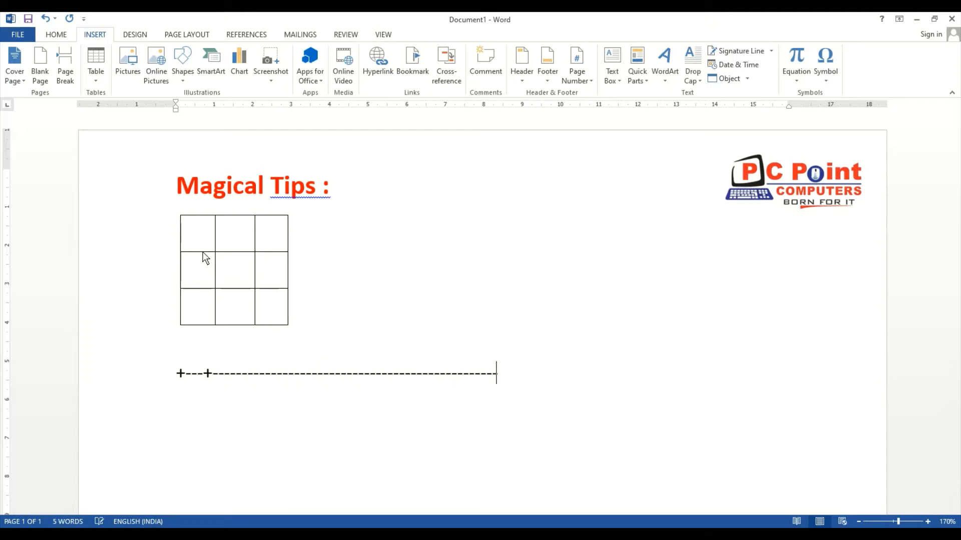
{"action": "type", "text": "+------------+--------------------------------+"}
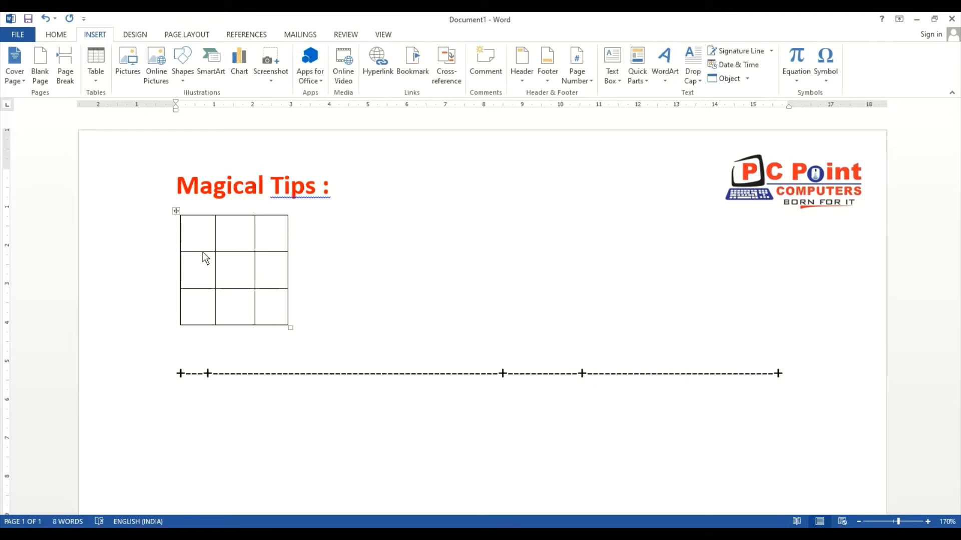
{"action": "key", "text": "Return"}
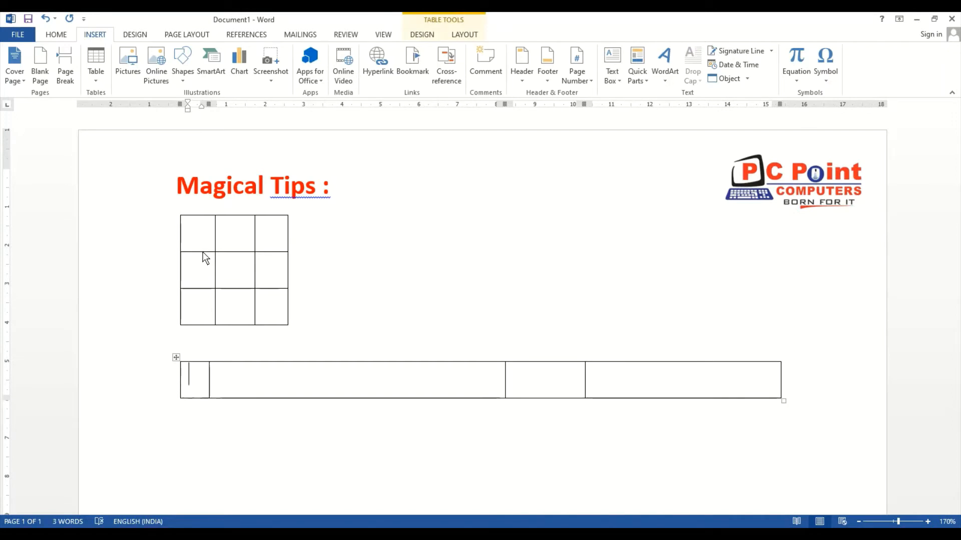
Enter the headers "SR" and "Name of the student" in the first two cells of the four-column table
{"action": "type", "text": "Dtr"}
{"action": "key", "text": "BackSpace"}
{"action": "key", "text": "BackSpace"}
{"action": "key", "text": "BackSpace"}
{"action": "type", "text": "SR."}
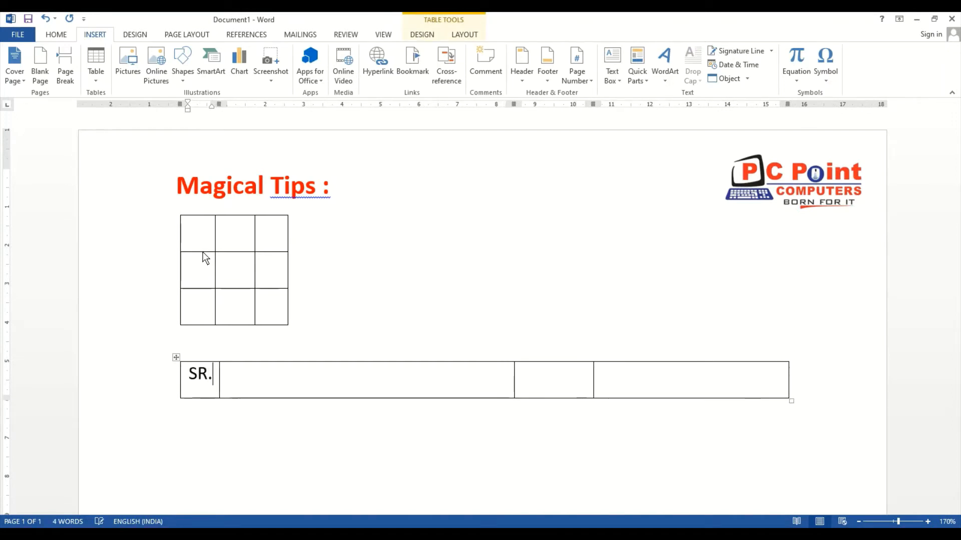
{"action": "key", "text": "BackSpace"}
{"action": "key", "text": "Tab"}
{"action": "type", "text": "name"}
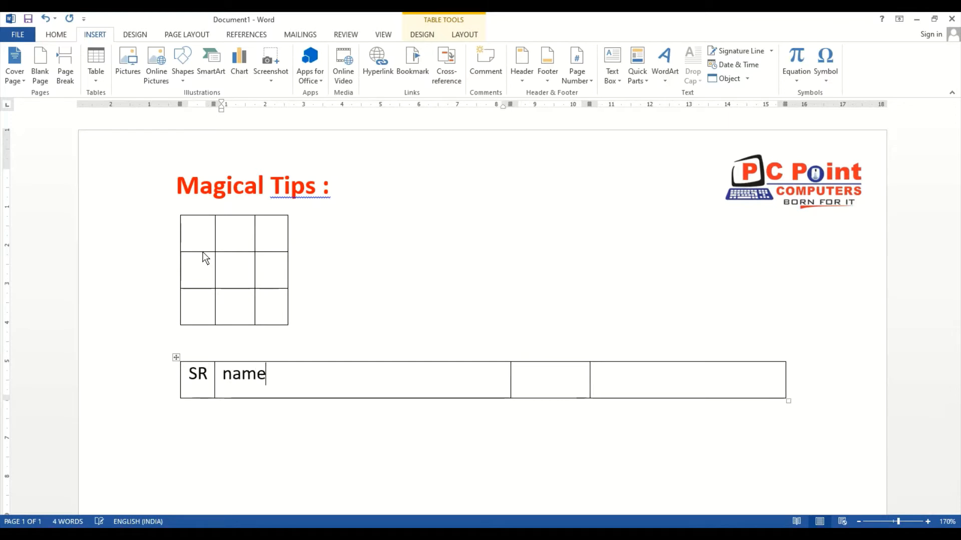
{"action": "type", "text": " of the student"}
{"action": "key", "text": "Tab"}
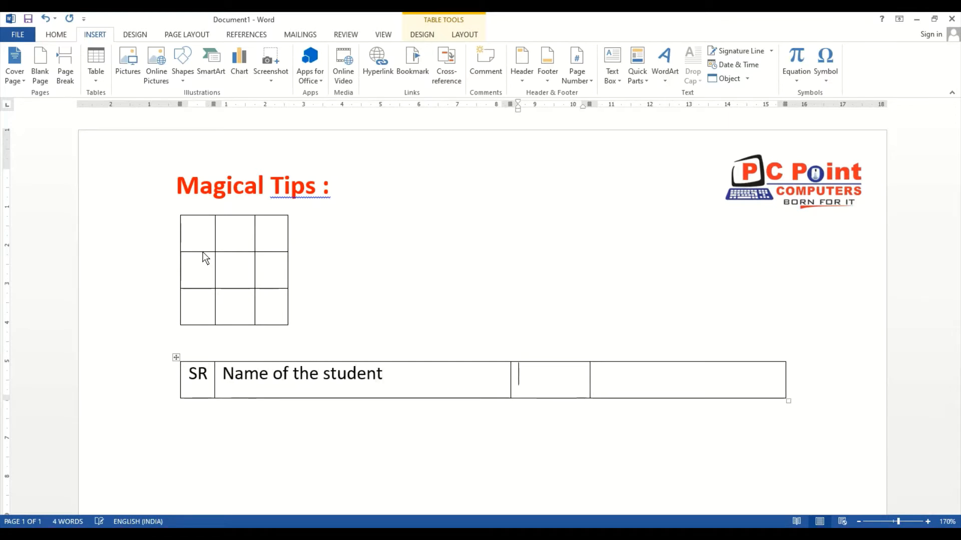
Enter the headers "Age" and "Qualification" in the last two cells and continue to a new table row
{"action": "type", "text": "Age"}
{"action": "key", "text": "Tab"}
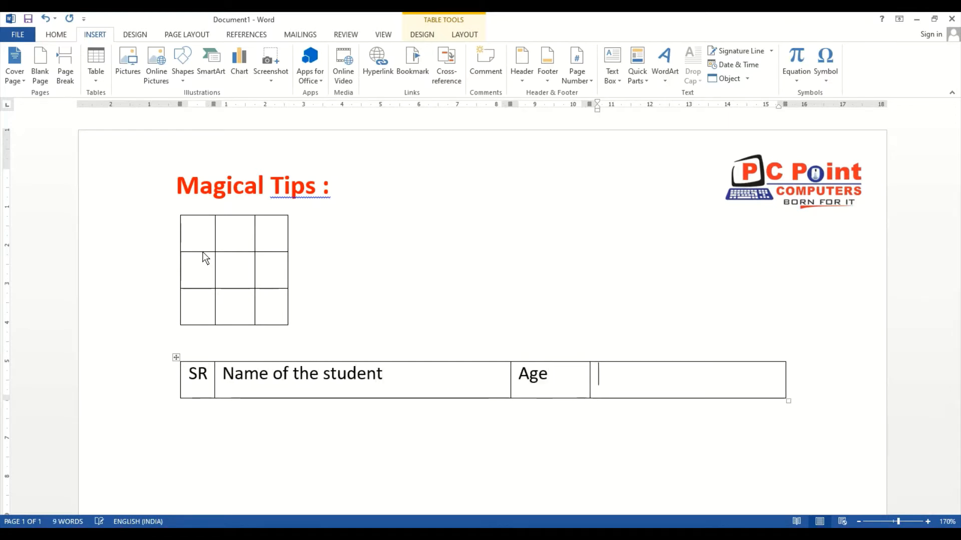
{"action": "type", "text": "AQua"}
{"action": "key", "text": "BackSpace"}
{"action": "key", "text": "BackSpace"}
{"action": "key", "text": "BackSpace"}
{"action": "key", "text": "BackSpace"}
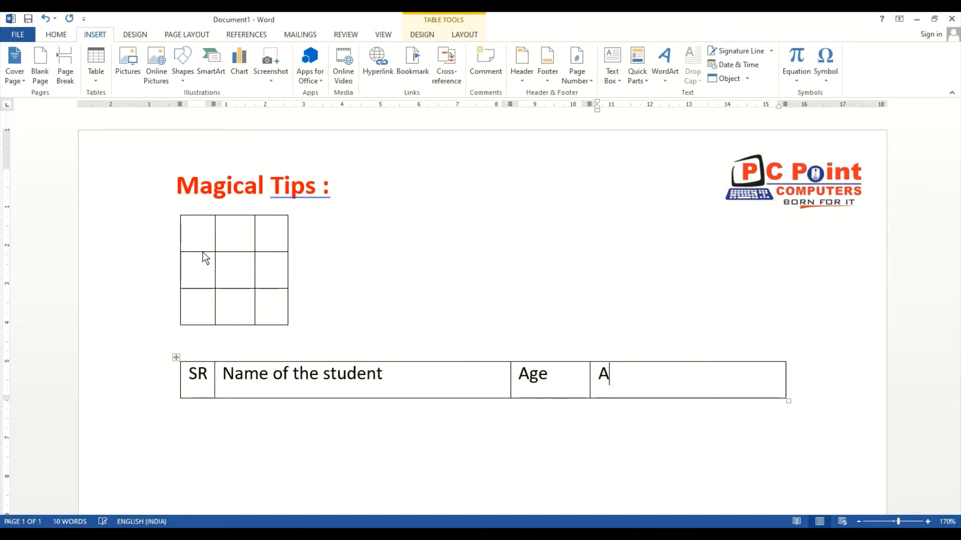
{"action": "type", "text": "Qualification"}
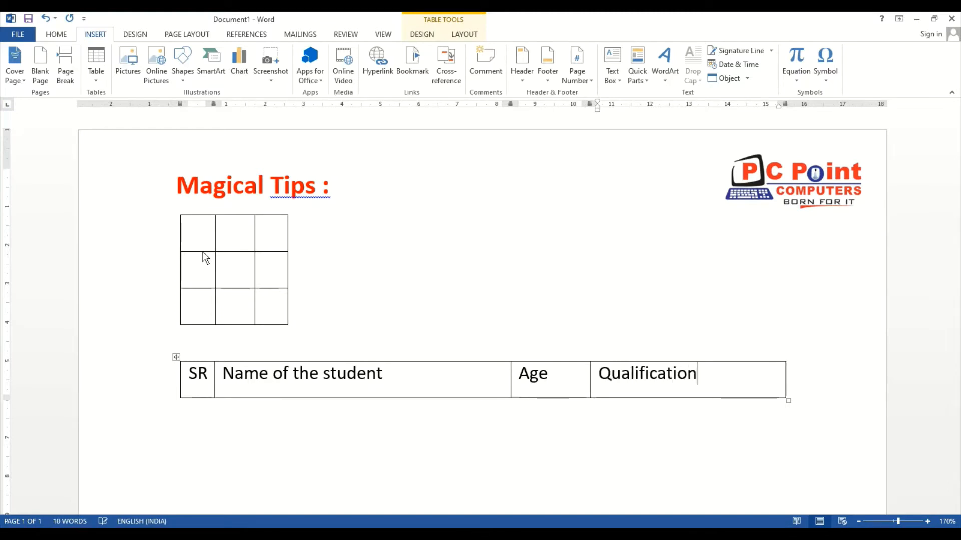
{"action": "key", "text": "Tab"}
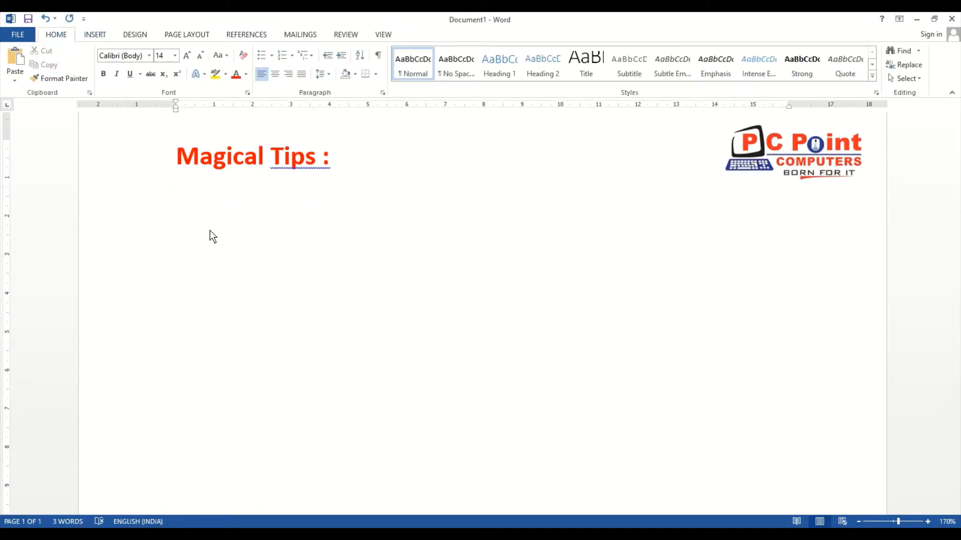
Write "P.C.Point Computers" below the heading and insert a double horizontal line under it using three equals signs
{"action": "type", "text": "P.C.Point"}
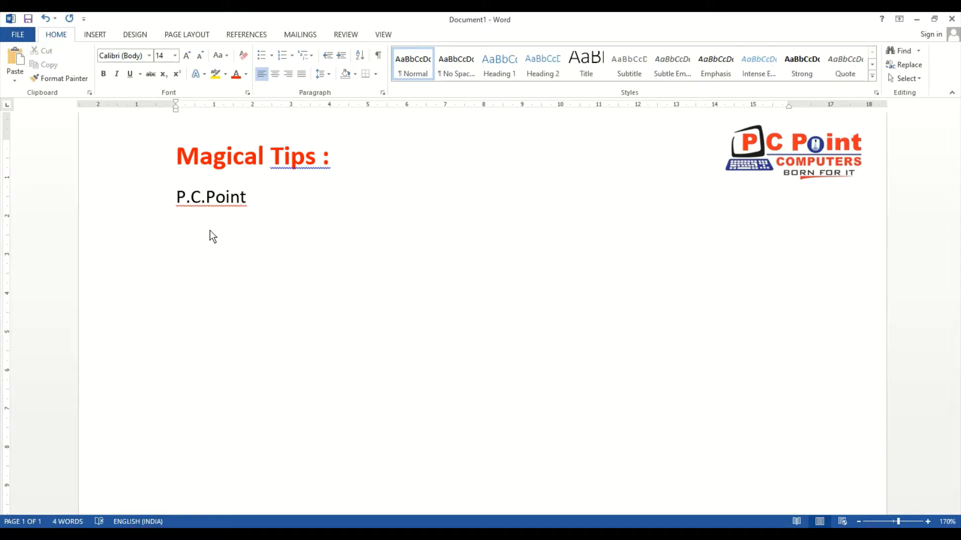
{"action": "type", "text": " Computers"}
{"action": "key", "text": "Return"}
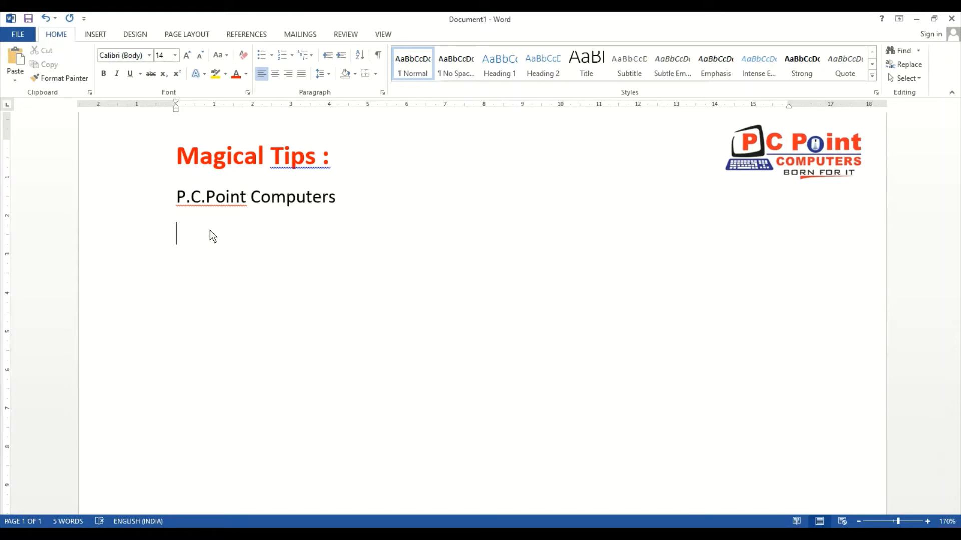
{"action": "type", "text": "==="}
{"action": "key", "text": "Return"}
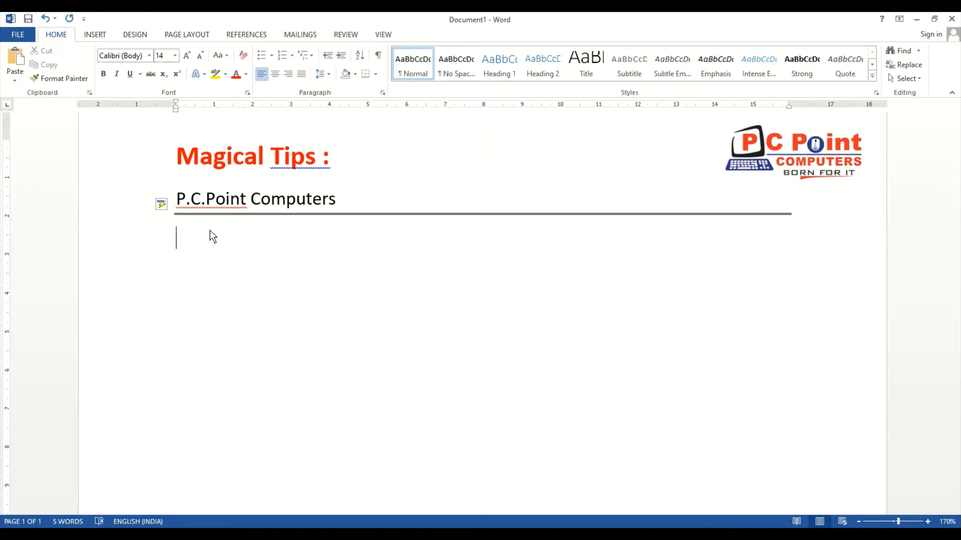
Insert a thick triple line using three number signs and a thin single line using three hyphens
{"action": "type", "text": "###"}
{"action": "key", "text": "Return"}
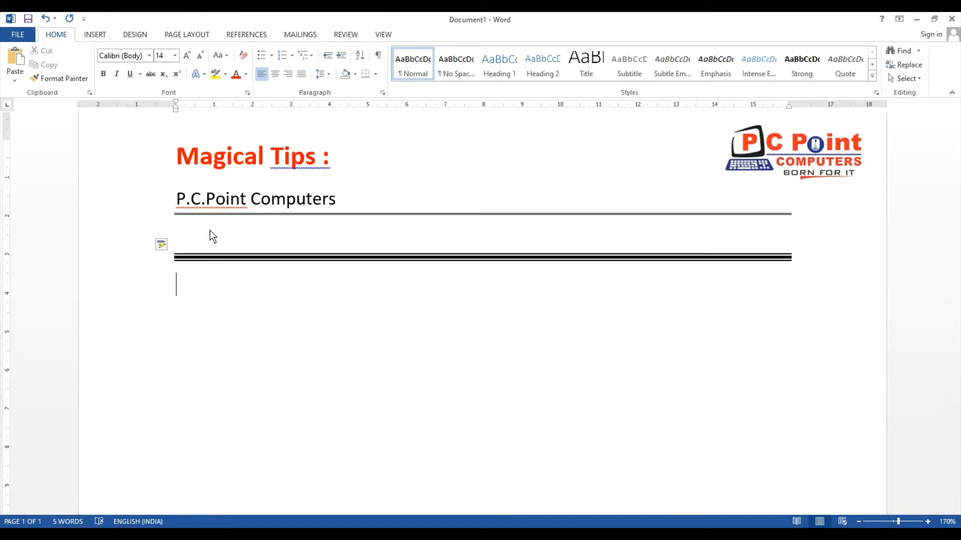
{"action": "type", "text": "---"}
{"action": "key", "text": "Return"}
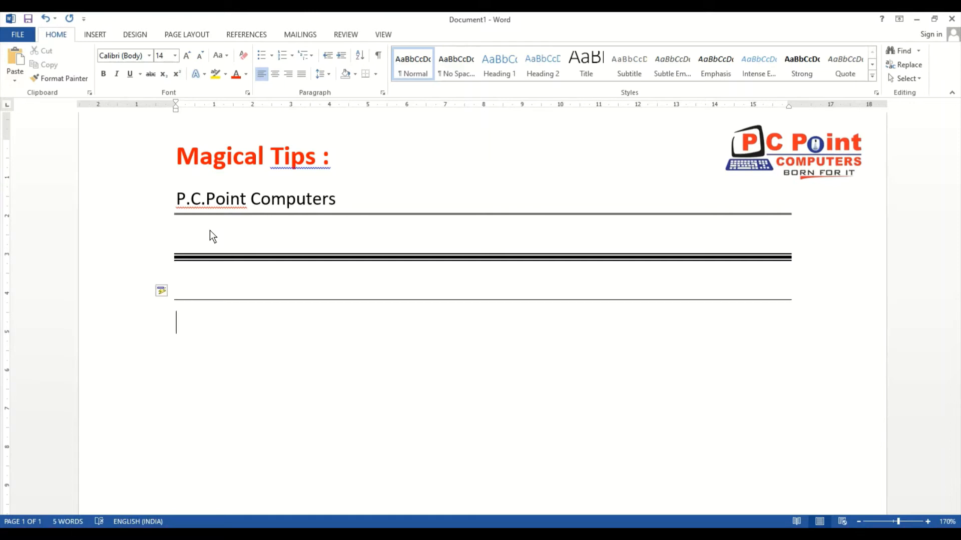
Delete the "P.C.Point Computers" text and all the horizontal lines below the "Magical Tips :" heading
{"action": "key", "text": "Return"}
{"action": "key", "text": "Up"}
{"action": "key", "text": "Up"}
{"action": "key", "text": "Up"}
{"action": "key", "text": "Up"}
{"action": "key", "text": "Up"}
{"action": "key", "text": "Down"}
{"action": "key", "text": "Down"}
{"action": "key", "text": "Up"}
{"action": "key", "text": "shift+Down"}
{"action": "key", "text": "shift+Down"}
{"action": "key", "text": "shift+Down"}
{"action": "key", "text": "Delete"}
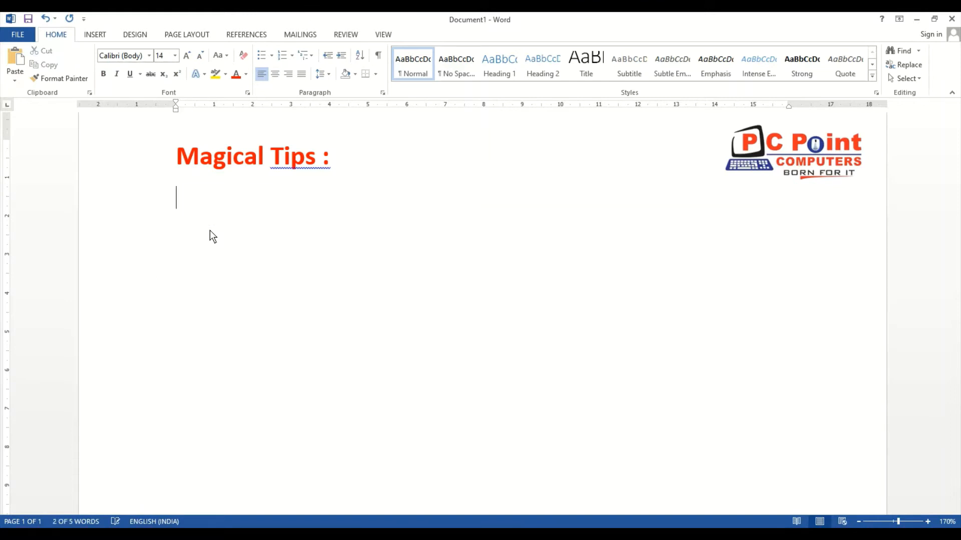
Insert a thin line under the heading, a double line and a thick triple line using three hyphens, equals signs and number signs
{"action": "type", "text": "---"}
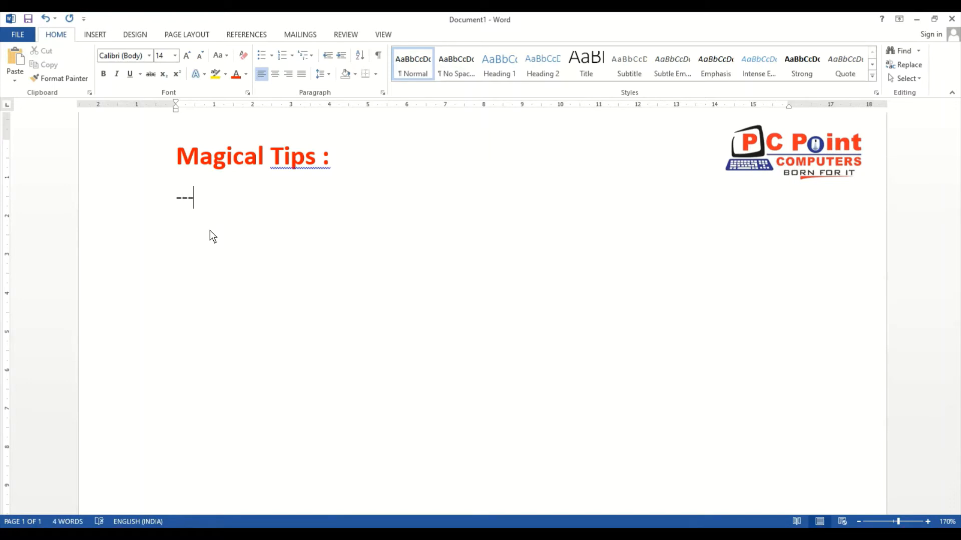
{"action": "key", "text": "Return"}
{"action": "type", "text": "==="}
{"action": "key", "text": "Return"}
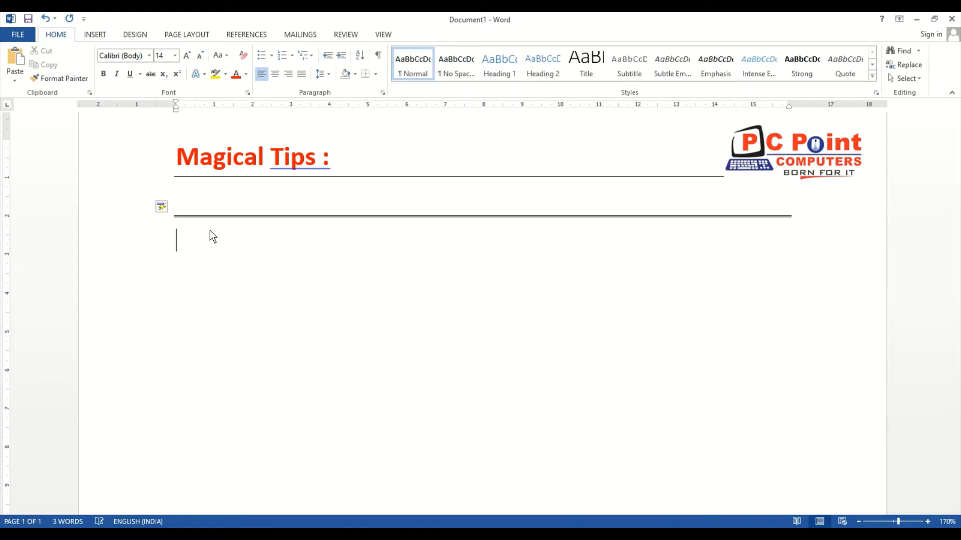
{"action": "type", "text": "###"}
{"action": "key", "text": "Return"}
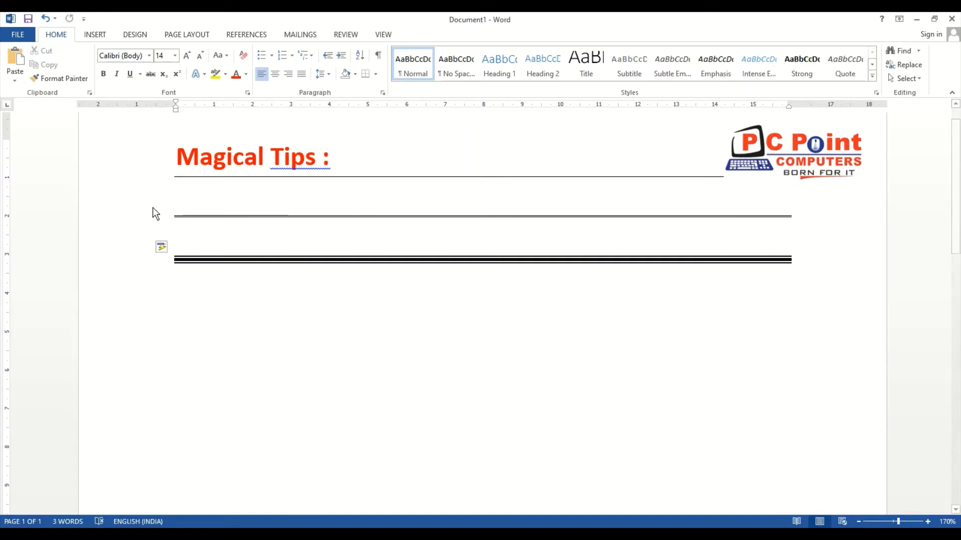
Insert a dotted line using three asterisks and a wavy line using three tildes below the triple line
{"action": "left_click_drag", "start_coordinate": [168, 185], "coordinate": [165, 195]}
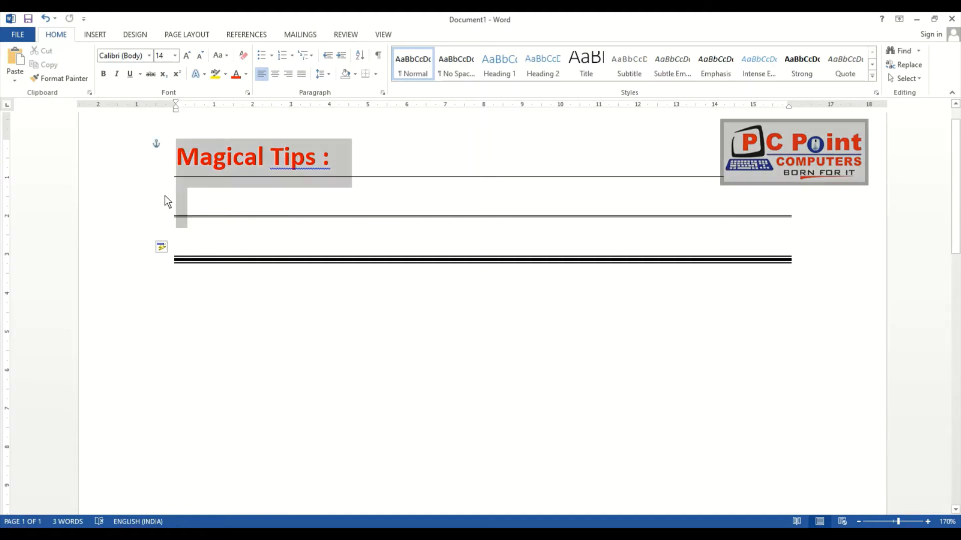
{"action": "left_click", "coordinate": [204, 201]}
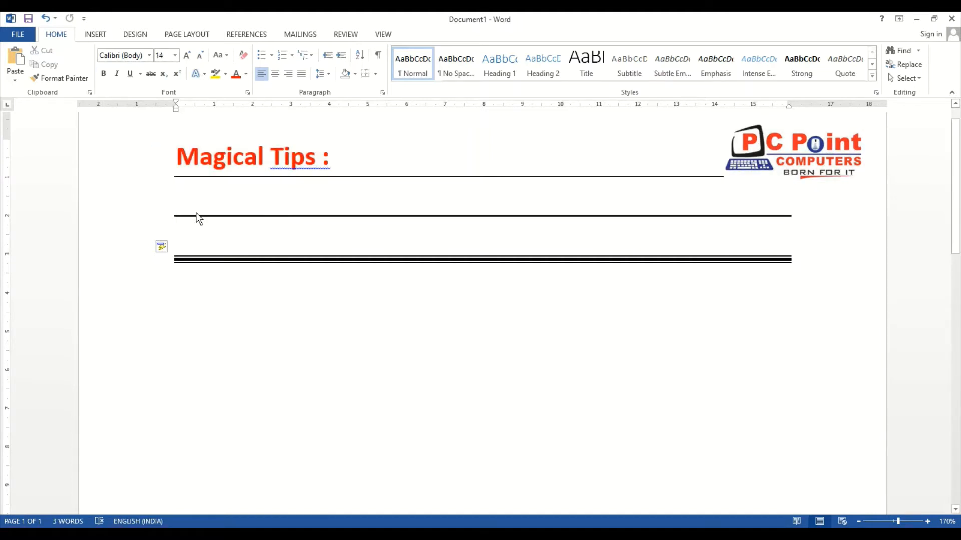
{"action": "left_click", "coordinate": [182, 290]}
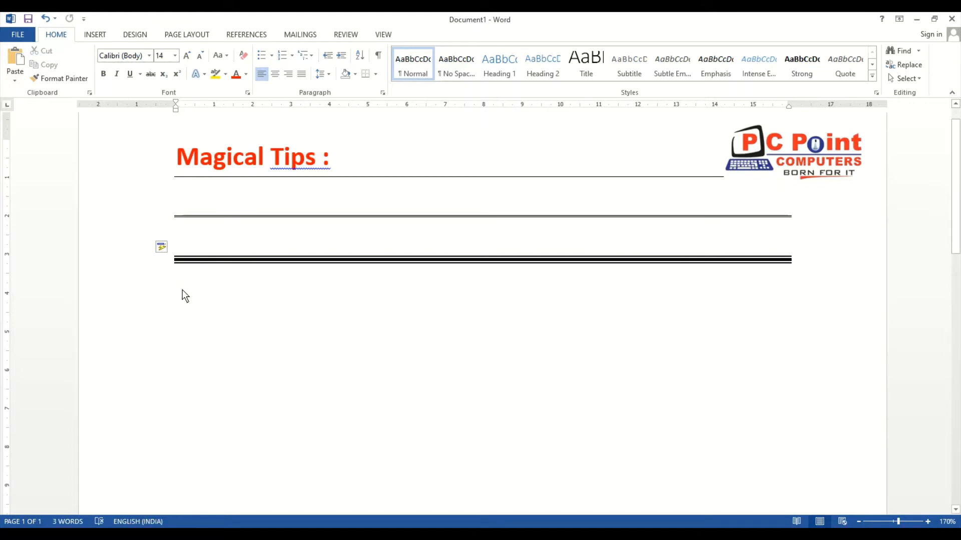
{"action": "type", "text": "***"}
{"action": "key", "text": "Return"}
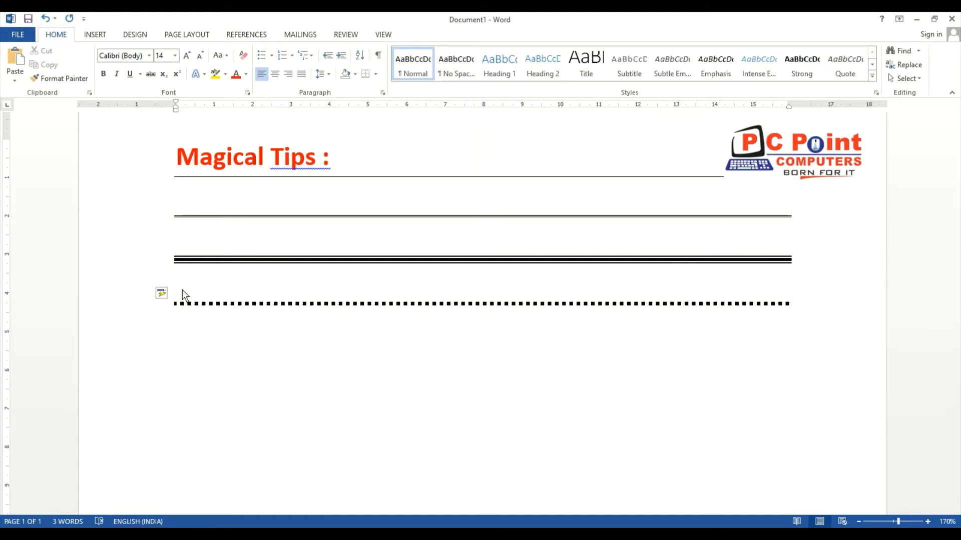
{"action": "type", "text": "~~~"}
{"action": "key", "text": "Return"}
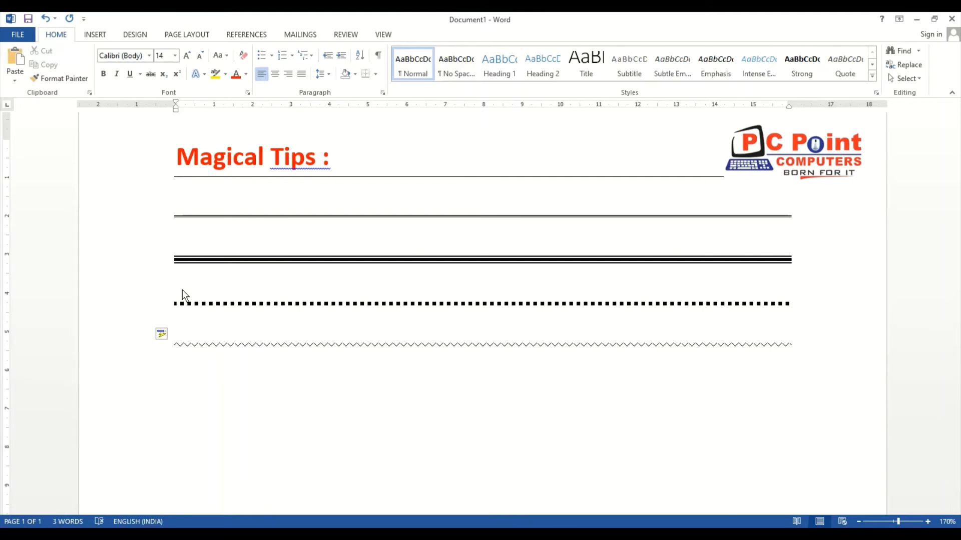
Delete the double, triple, dotted and wavy lines, keeping the thin line under the heading
{"action": "key", "text": "Up"}
{"action": "key", "text": "Up"}
{"action": "key", "text": "Up"}
{"action": "key", "text": "Up"}
{"action": "key", "text": "Up"}
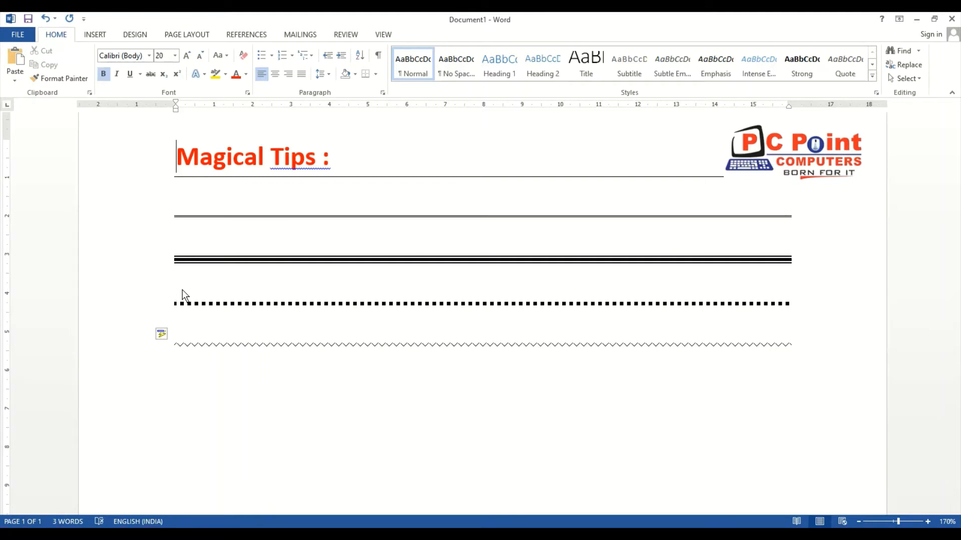
{"action": "key", "text": "Down"}
{"action": "key", "text": "Up"}
{"action": "key", "text": "Down"}
{"action": "key", "text": "Down"}
{"action": "key", "text": "Down"}
{"action": "key", "text": "Down"}
{"action": "key", "text": "Down"}
{"action": "key", "text": "Up"}
{"action": "key", "text": "Up"}
{"action": "key", "text": "Up"}
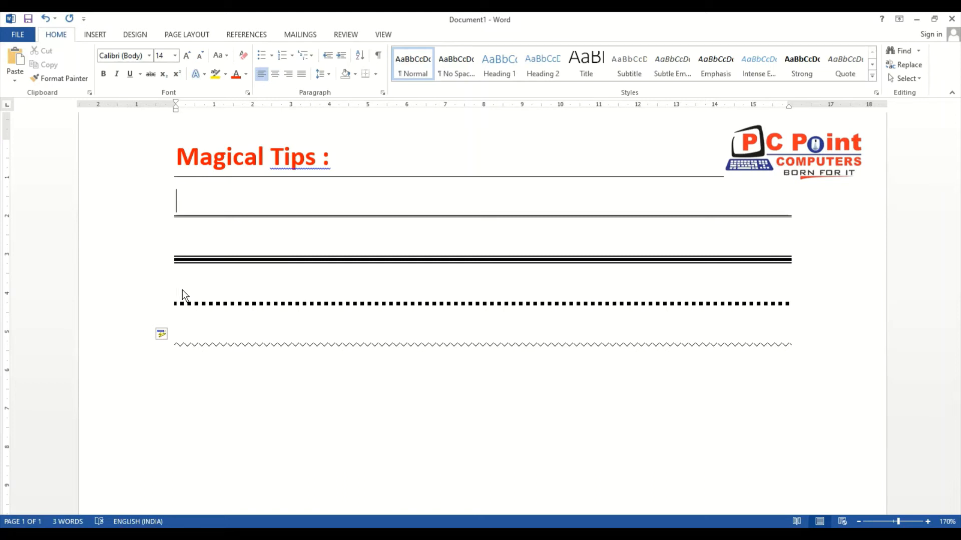
{"action": "key", "text": "shift+Down"}
{"action": "key", "text": "shift+Down"}
{"action": "key", "text": "shift+Down"}
{"action": "key", "text": "shift+Down"}
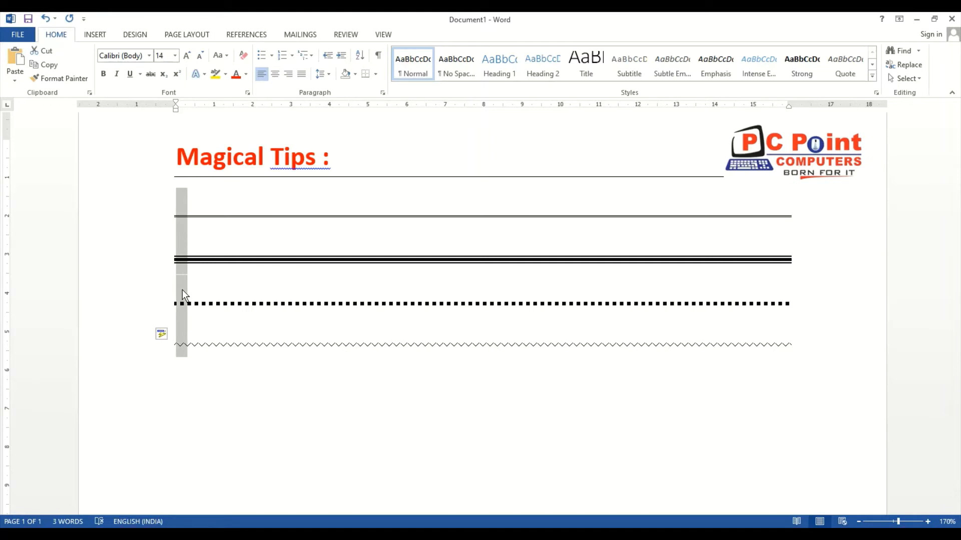
{"action": "key", "text": "Delete"}
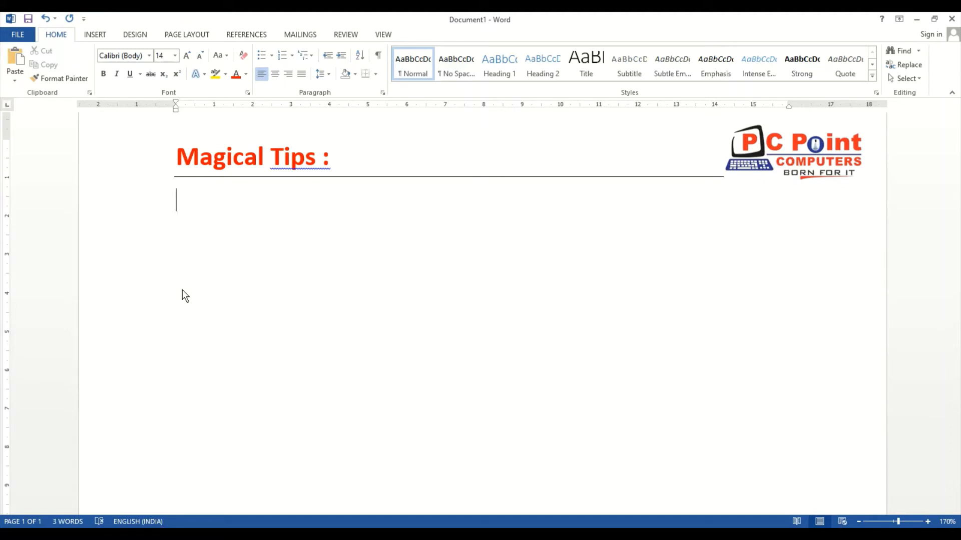
Insert a thick right arrow, thick left arrow, thin right arrow and thin left arrow on separate lines using AutoCorrect character combinations
{"action": "type", "text": "==>"}
{"action": "key", "text": "Return"}
{"action": "type", "text": "<=="}
{"action": "key", "text": "Return"}
{"action": "type", "text": "--"}
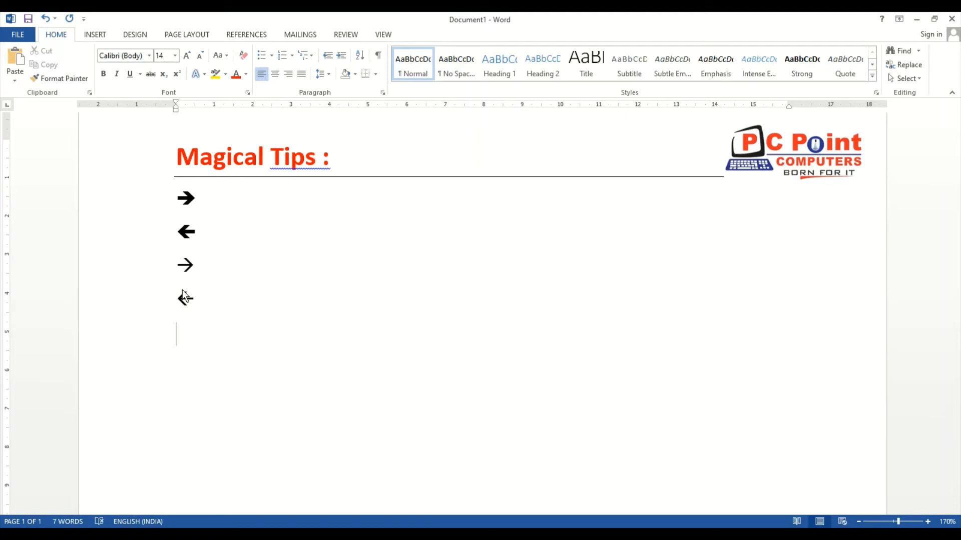
Insert thin right, thick right, thin left and thick left arrows on one line, followed by a smiley face
{"action": "type", "text": "-->"}
{"action": "type", "text": "==>"}
{"action": "type", "text": "<--<=="}
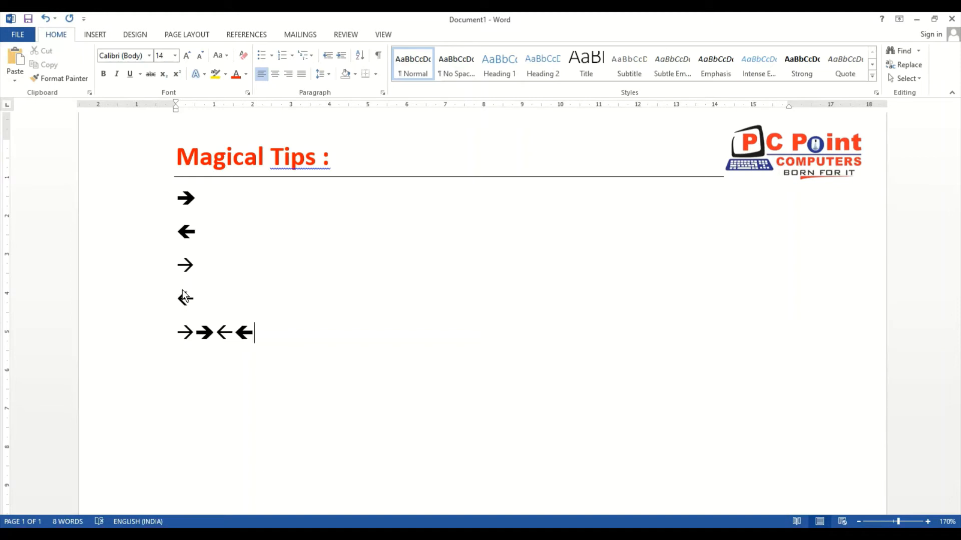
{"action": "type", "text": ":"}
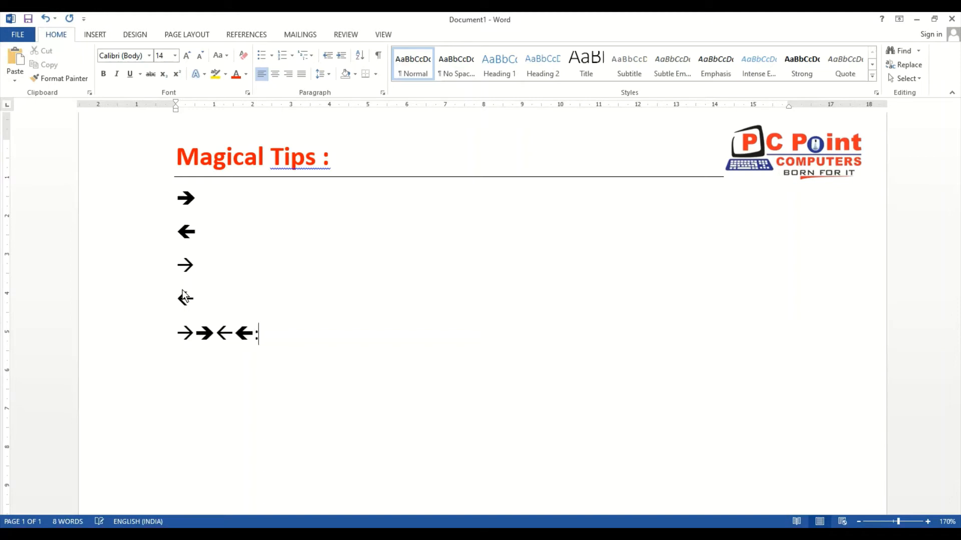
{"action": "type", "text": ")"}
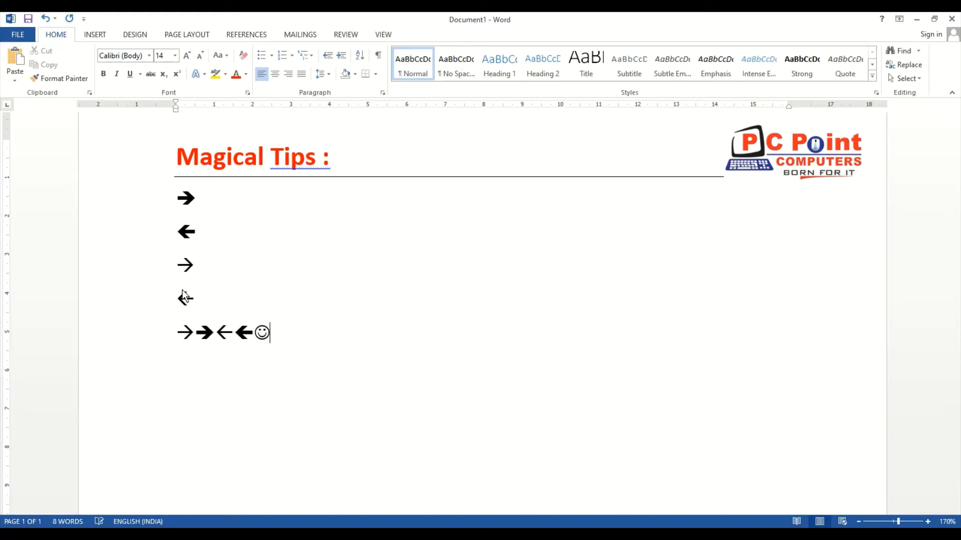
Insert a smiley face and a frowning face on a new line below the mixed arrows, using :) and :(
{"action": "key", "text": "Return"}
{"action": "type", "text": ":) :("}
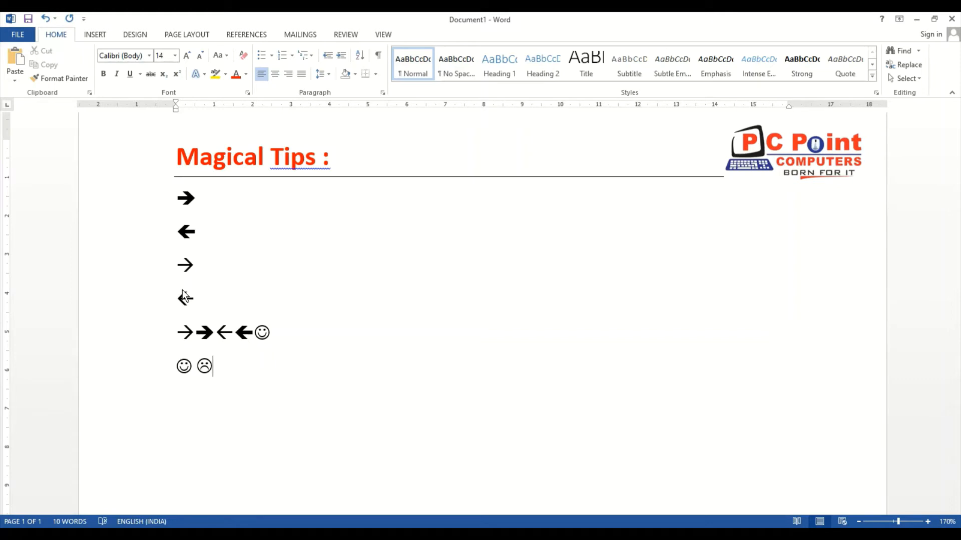
Enlarge the smiley and frowning faces on the last line to 24 pt
{"action": "key", "text": "Up"}
{"action": "key", "text": "Down"}
{"action": "key", "text": "shift+Home"}
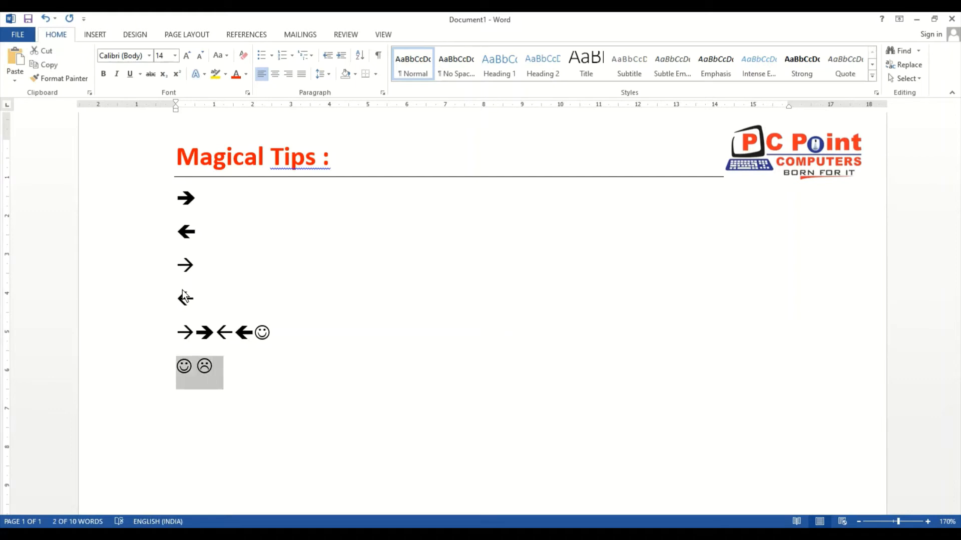
{"action": "key", "text": "ctrl+shift+period"}
{"action": "key", "text": "ctrl+shift+period"}
{"action": "key", "text": "ctrl+shift+period"}
{"action": "key", "text": "ctrl+shift+period"}
{"action": "key", "text": "ctrl+shift+period"}
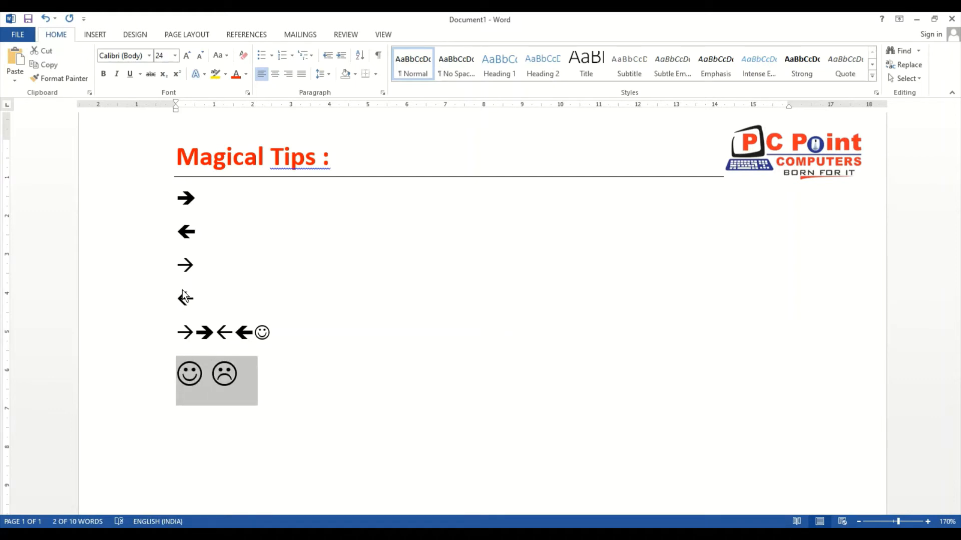
Delete all the arrow and face lines below the heading, keeping the thin line under it
{"action": "key", "text": "Up"}
{"action": "key", "text": "Up"}
{"action": "key", "text": "Up"}
{"action": "key", "text": "Up"}
{"action": "key", "text": "Up"}
{"action": "key", "text": "Up"}
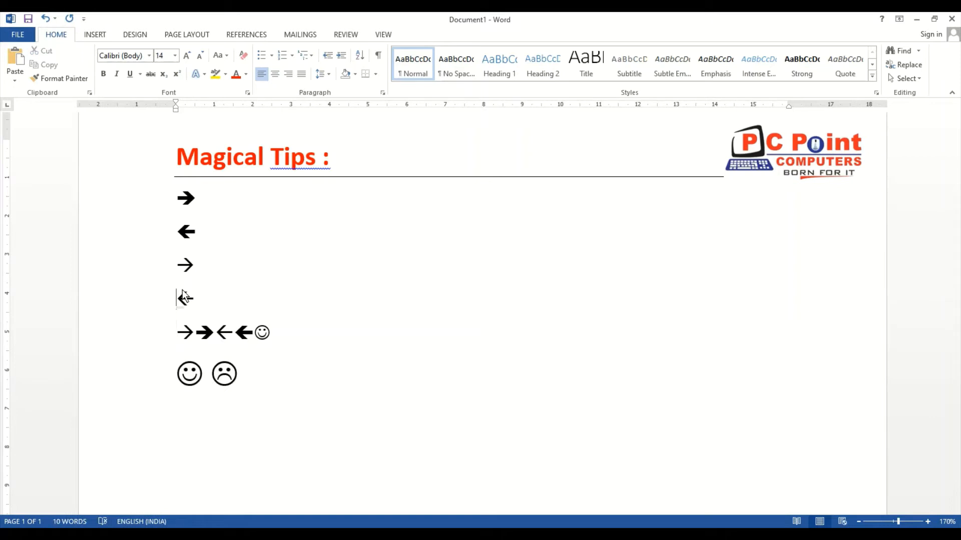
{"action": "key", "text": "Down"}
{"action": "key", "text": "shift+Down"}
{"action": "key", "text": "shift+Down"}
{"action": "key", "text": "shift+Down"}
{"action": "key", "text": "shift+Down"}
{"action": "key", "text": "shift+Down"}
{"action": "key", "text": "shift+Down"}
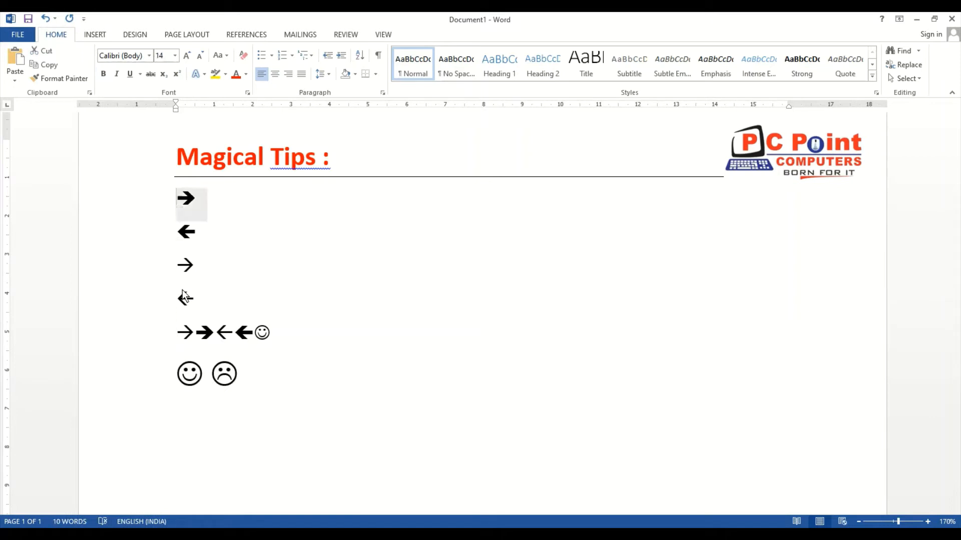
{"action": "key", "text": "Delete"}
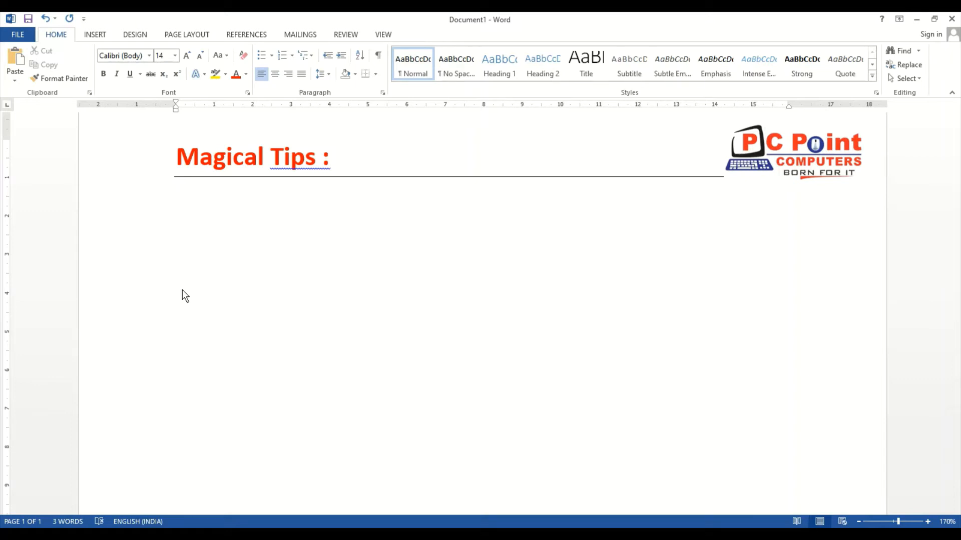
Create a bulleted list under the heading with an asterisk, enter two first names as items, and end the list
{"action": "type", "text": "=>"}
{"action": "key", "text": "BackSpace"}
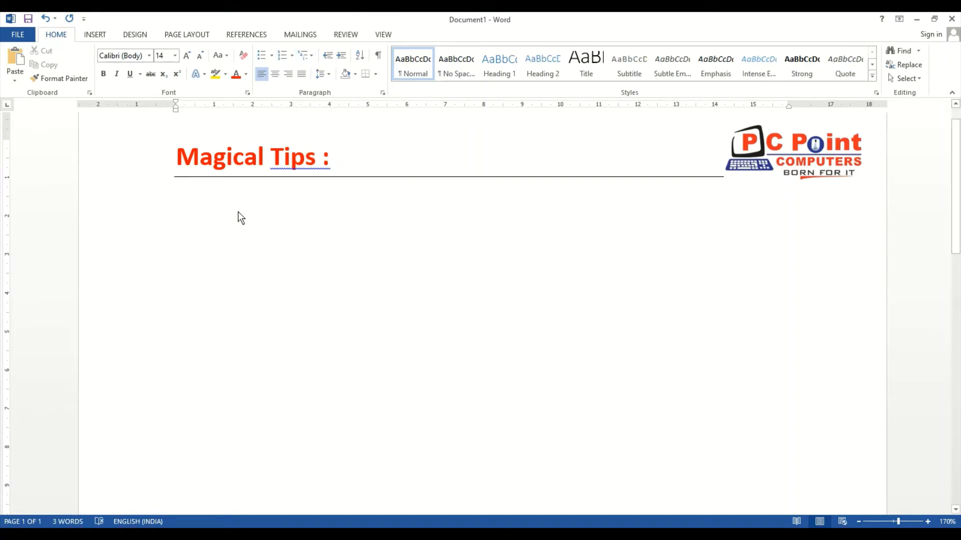
{"action": "type", "text": "*"}
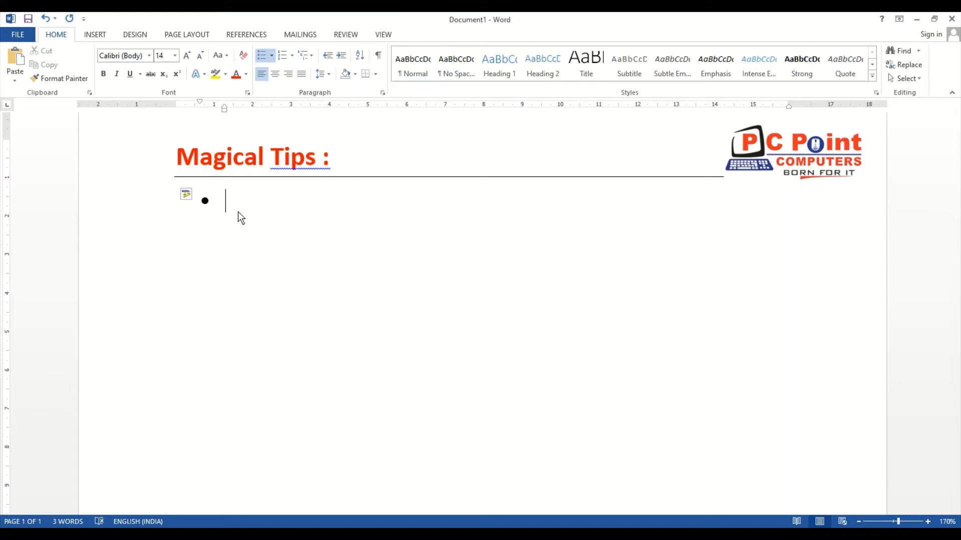
{"action": "type", "text": "Pradeep"}
{"action": "key", "text": "Return"}
{"action": "type", "text": "Prakash"}
{"action": "key", "text": "Return"}
Start a lettered list with a) below the bulleted names and end it without entering any item
{"action": "key", "text": "Return"}
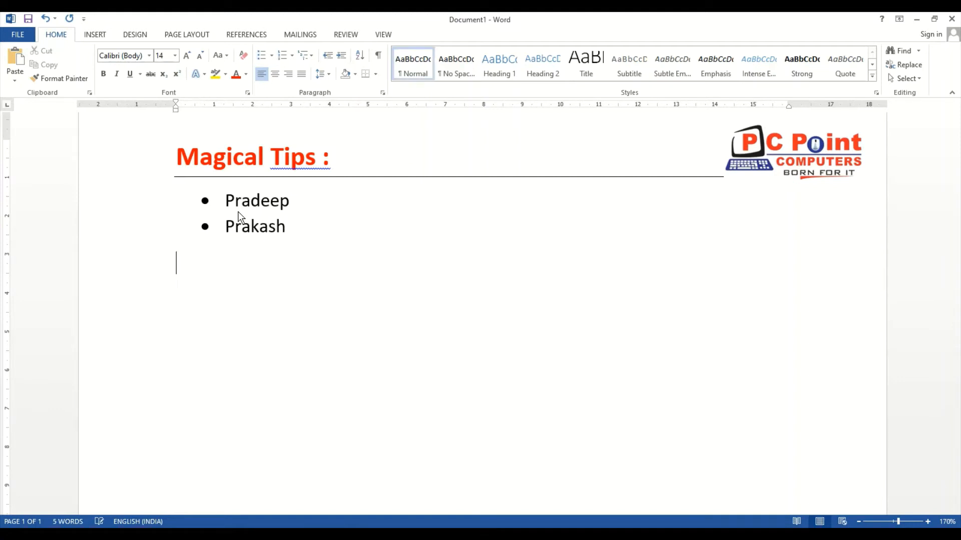
{"action": "key", "text": "Return"}
{"action": "type", "text": "a)"}
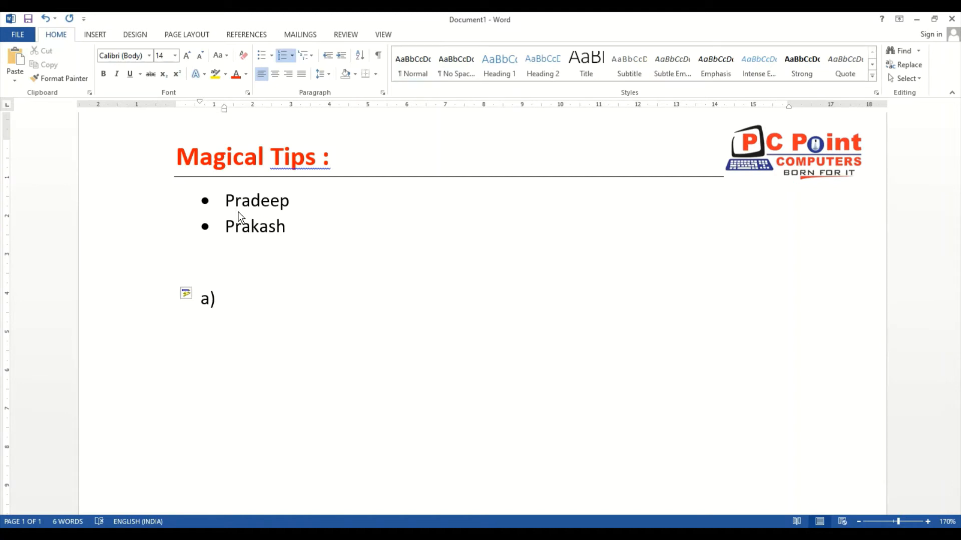
{"action": "key", "text": "Return"}
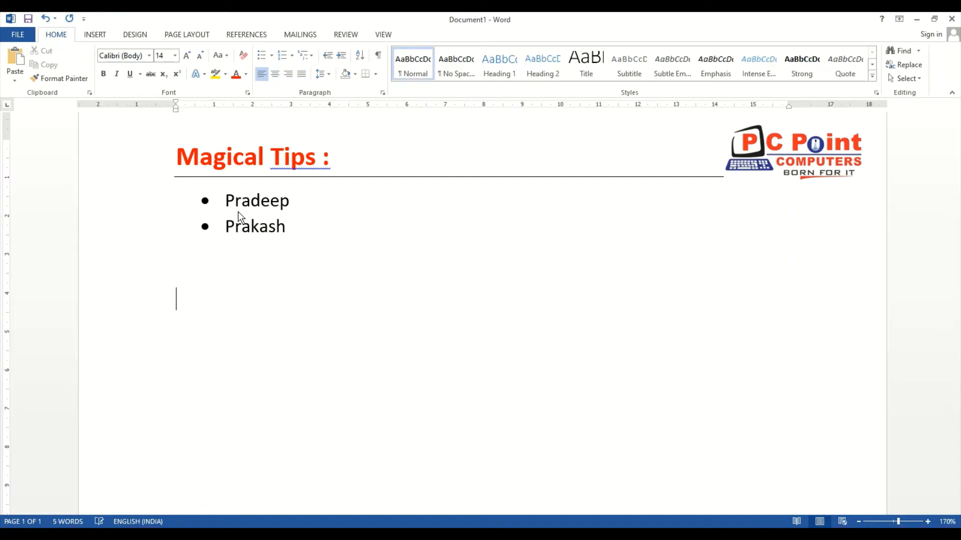
Delete the bulleted names and clear the leftover content below the heading line
{"action": "key", "text": "Return"}
{"action": "key", "text": "Up"}
{"action": "key", "text": "Up"}
{"action": "key", "text": "Up"}
{"action": "key", "text": "Up"}
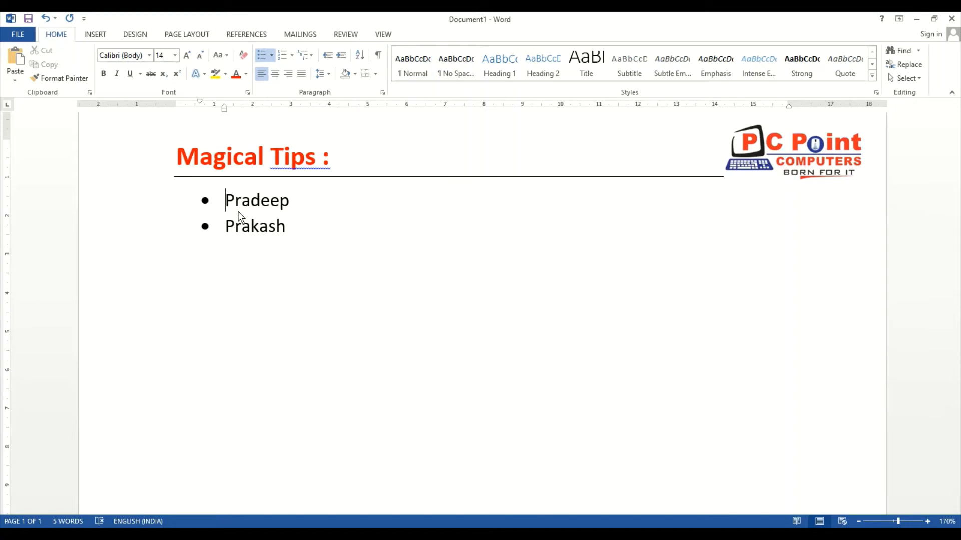
{"action": "key", "text": "shift+Down"}
{"action": "key", "text": "shift+Down"}
{"action": "key", "text": "Delete"}
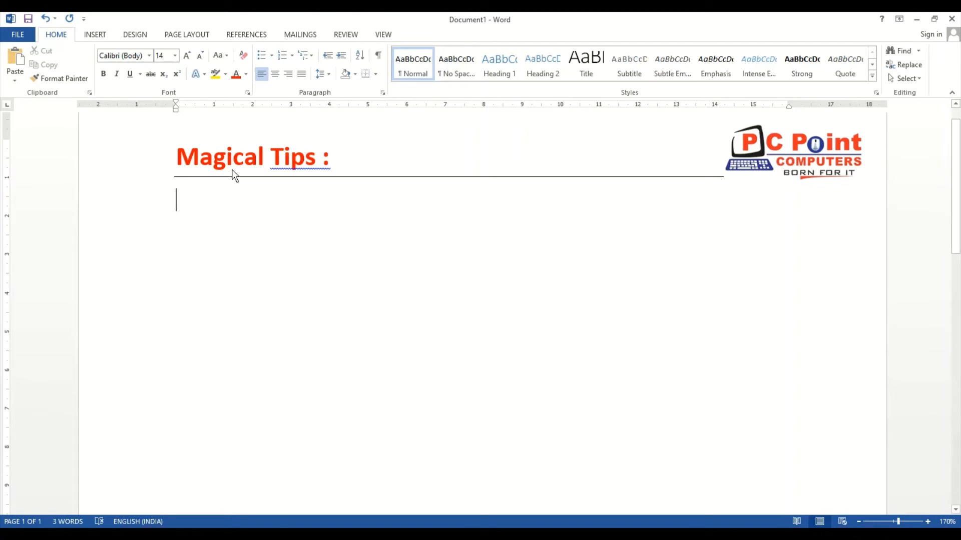
{"action": "left_click", "coordinate": [209, 253]}
{"action": "left_click", "coordinate": [209, 216]}
{"action": "key", "text": "BackSpace"}
{"action": "key", "text": "BackSpace"}
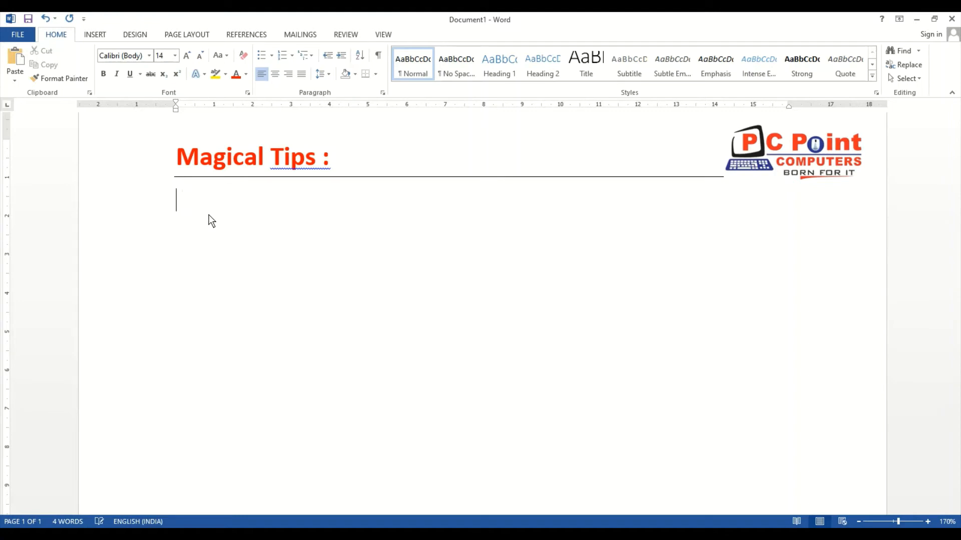
Create an automatic roman-numeral list under the heading with the items Ambarnath and Badlapur, and end the list
{"action": "key", "text": "space"}
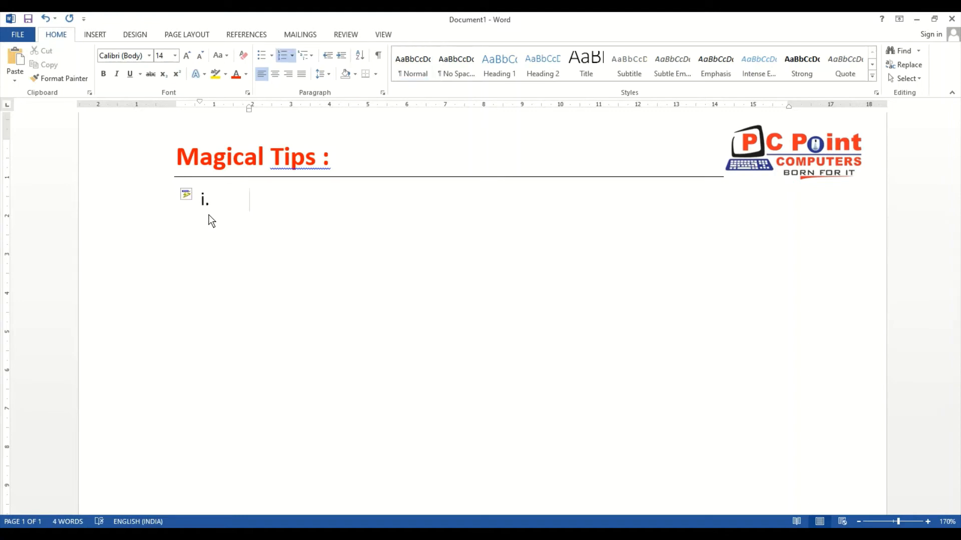
{"action": "type", "text": "Ambarn"}
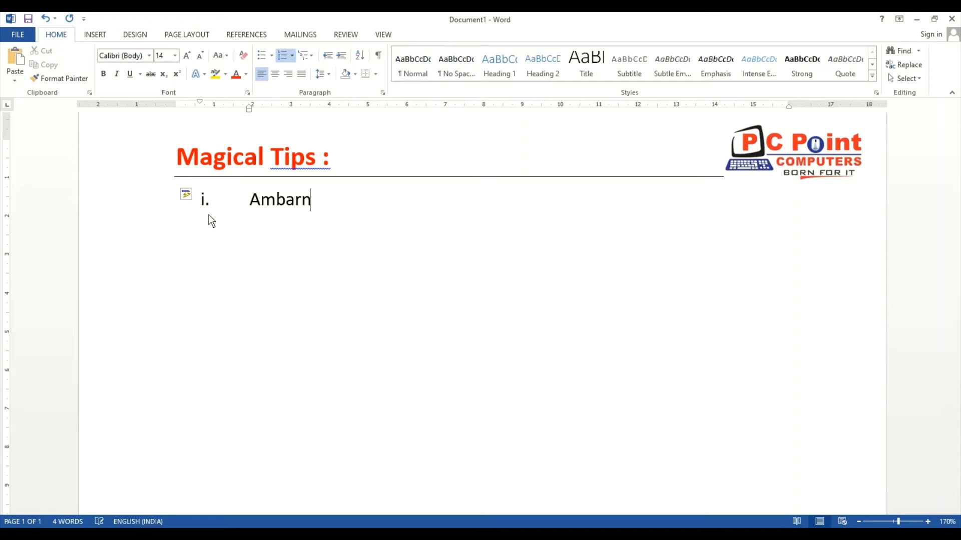
{"action": "type", "text": "ath"}
{"action": "key", "text": "Return"}
{"action": "type", "text": "Badlapur"}
{"action": "key", "text": "Return"}
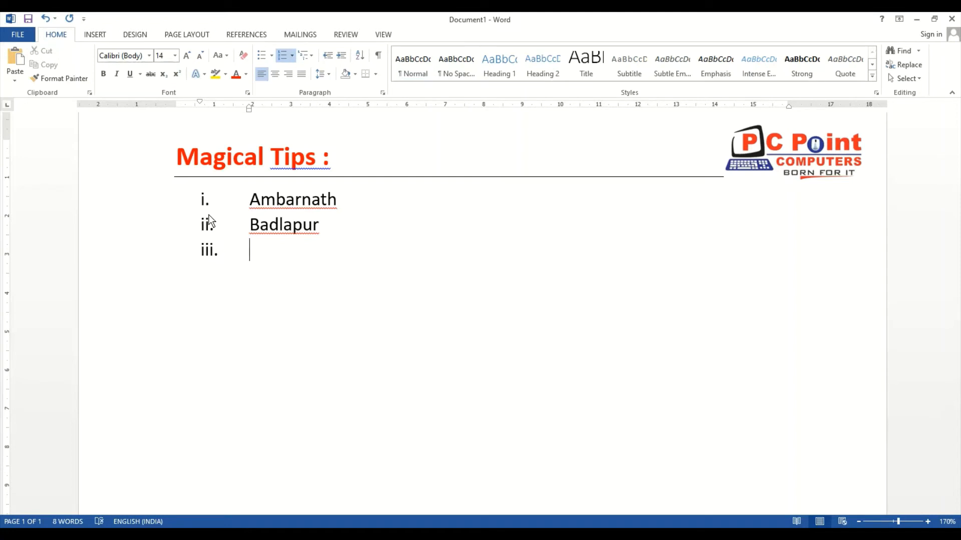
{"action": "key", "text": "Return"}
{"action": "key", "text": "Return"}
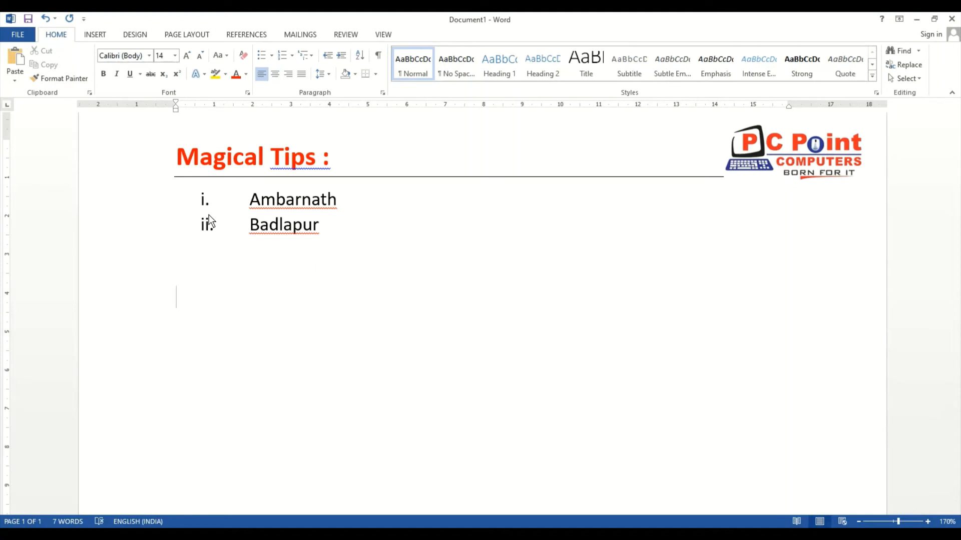
Insert a copyright symbol below the roman-numeral list using the (c) combination
{"action": "type", "text": "(c)"}
{"action": "key", "text": "Return"}
{"action": "key", "text": "Up"}
{"action": "key", "text": "Right"}
{"action": "key", "text": "End"}
{"action": "key", "text": "BackSpace"}
{"action": "key", "text": "BackSpace"}
{"action": "key", "text": "BackSpace"}
{"action": "key", "text": "BackSpace"}
{"action": "key", "text": "BackSpace"}
{"action": "key", "text": "Return"}
{"action": "type", "text": "(c)"}
{"action": "key", "text": "Return"}
Insert a registered symbol using (r) and a trademark symbol using (tm) on separate lines below the copyright symbol
{"action": "type", "text": "(r)"}
{"action": "key", "text": "Return"}
{"action": "type", "text": "(tm)"}
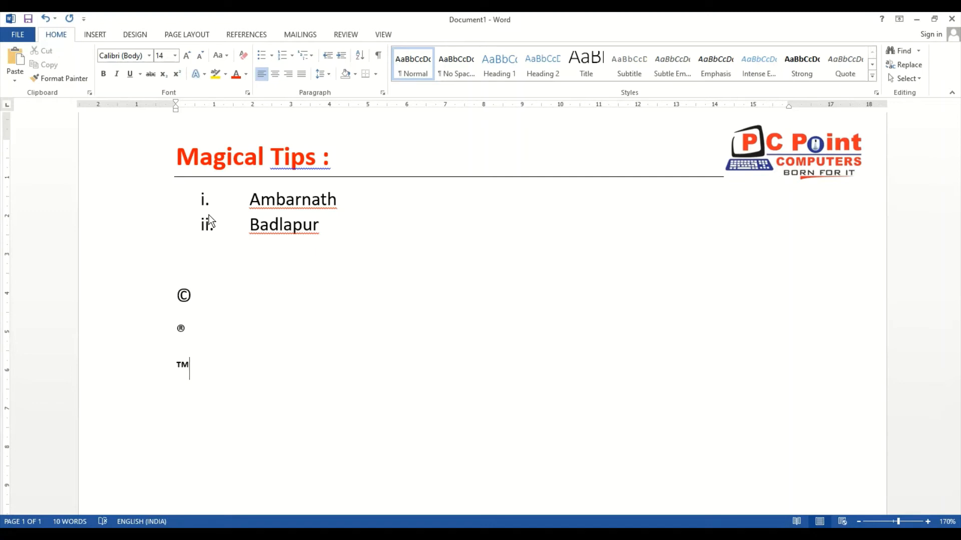
{"action": "key", "text": "Return"}
Delete the copyright, registered and trademark symbol lines below the roman-numeral list
{"action": "key", "text": "Up"}
{"action": "key", "text": "Up"}
{"action": "key", "text": "Up"}
{"action": "key", "text": "Up"}
{"action": "key", "text": "Down"}
{"action": "key", "text": "shift+Down"}
{"action": "key", "text": "shift+Down"}
{"action": "key", "text": "shift+Down"}
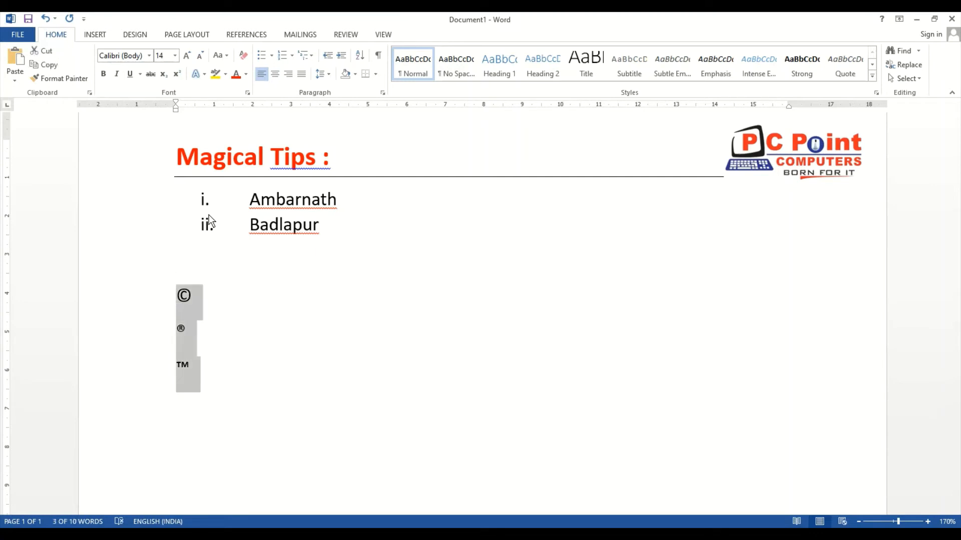
{"action": "key", "text": "Left"}
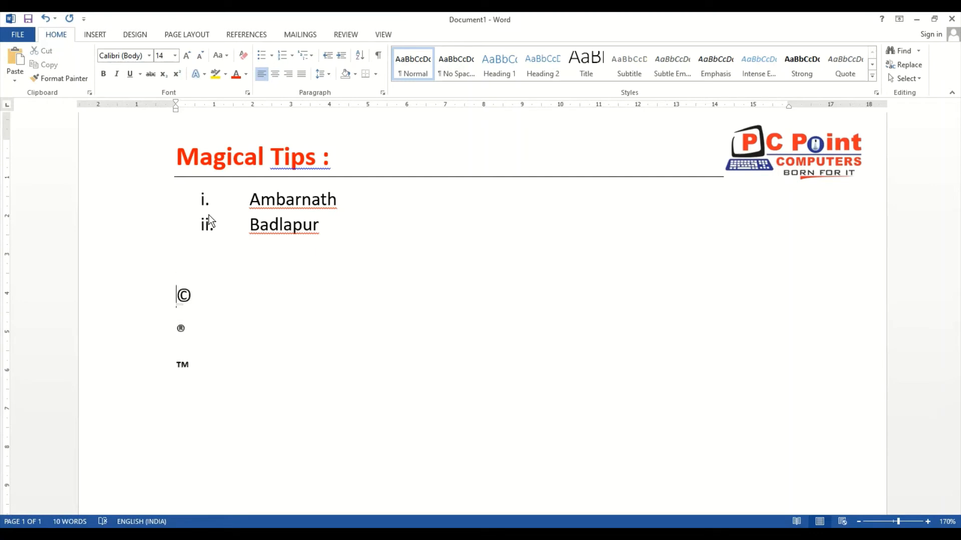
{"action": "key", "text": "shift+Down"}
{"action": "key", "text": "shift+Down"}
{"action": "key", "text": "shift+Down"}
{"action": "key", "text": "Delete"}
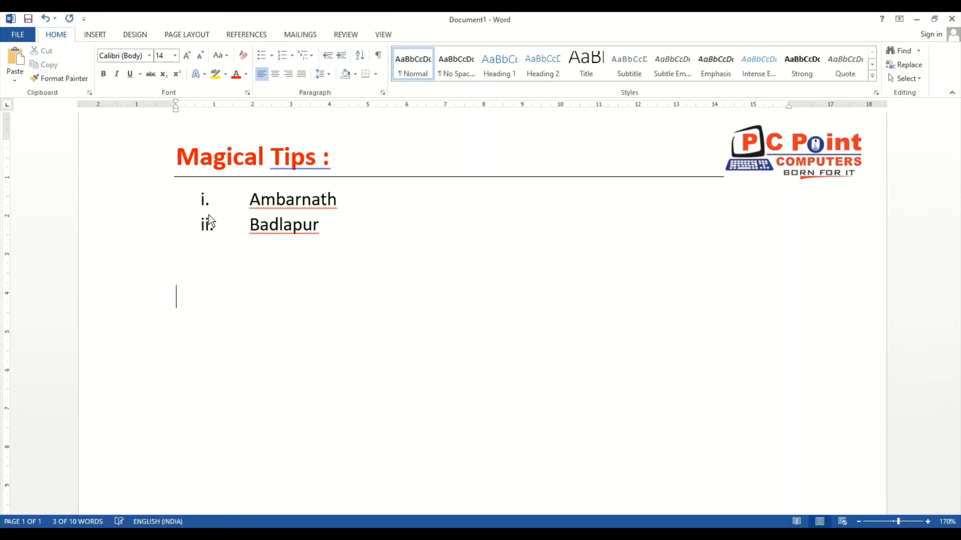
Enter "P.C.Point" followed by a trademark symbol below the roman-numeral list, using the (tm) combination
{"action": "type", "text": "P./c."}
{"action": "key", "text": "BackSpace"}
{"action": "key", "text": "BackSpace"}
{"action": "key", "text": "BackSpace"}
{"action": "type", "text": "C"}
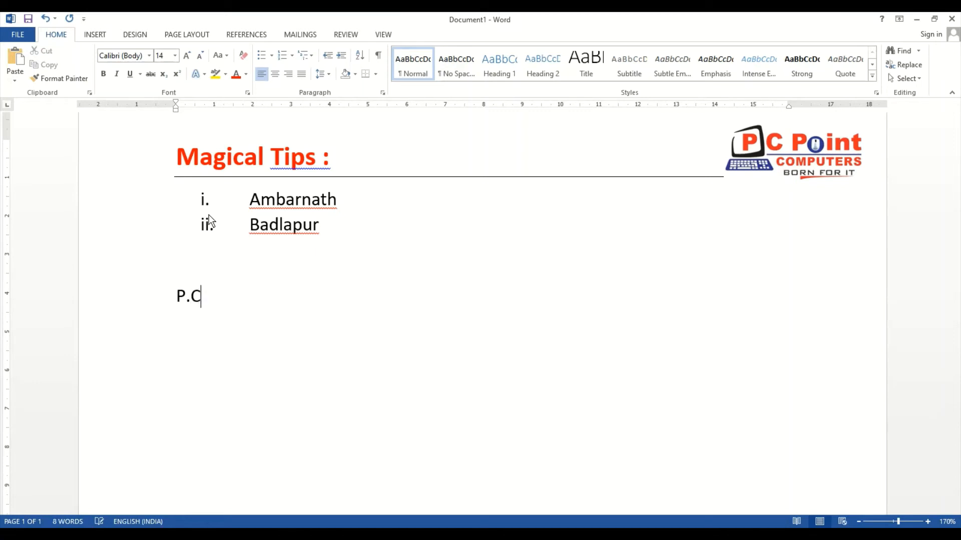
{"action": "type", "text": ".Point (t"}
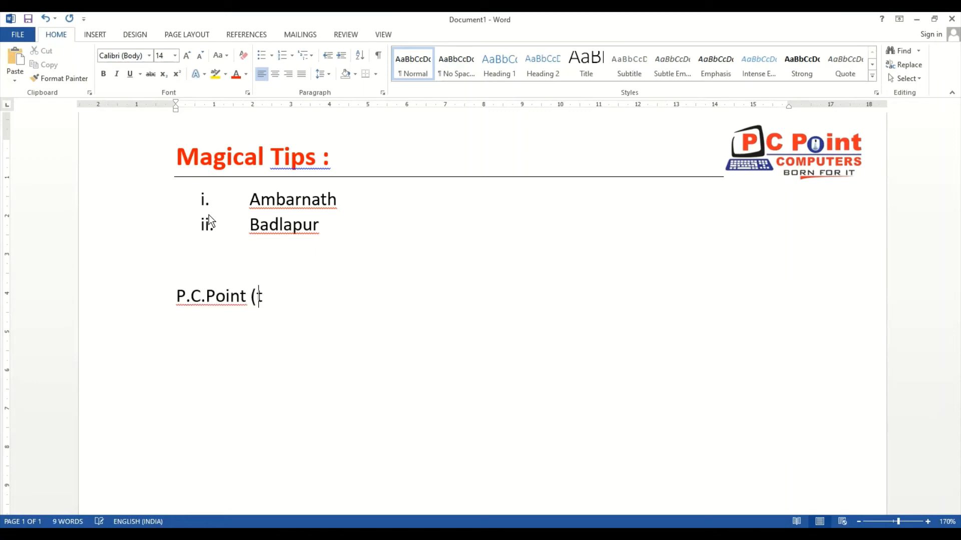
{"action": "type", "text": "m)"}
Enter 27 ½ and 28 ¼ on separate lines below the P.C.Point line, using automatic fraction formatting
{"action": "type", "text": "27"}
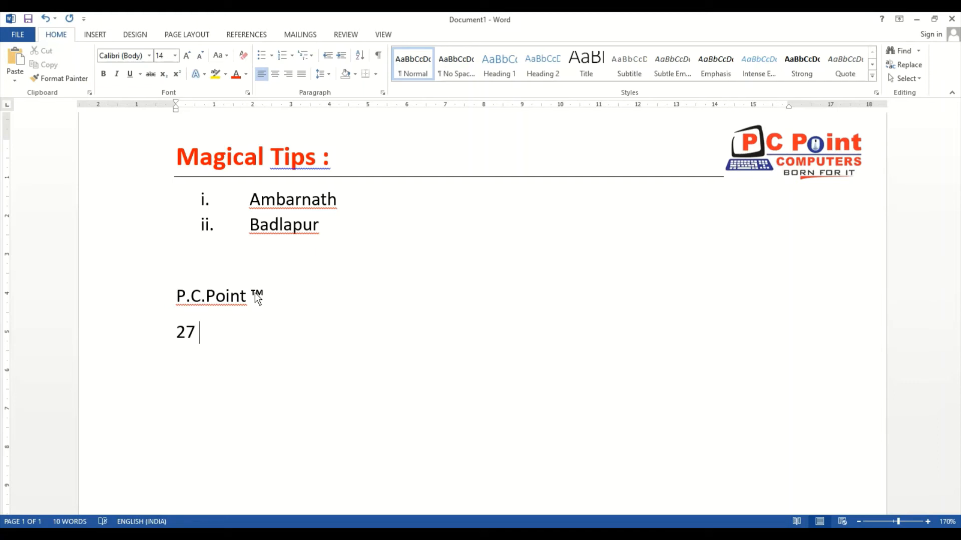
{"action": "key", "text": "BackSpace"}
{"action": "type", "text": "1/2"}
{"action": "type", "text": "27"}
{"action": "key", "text": "BackSpace"}
{"action": "key", "text": "BackSpace"}
{"action": "key", "text": "Return"}
{"action": "type", "text": "27 1/2"}
{"action": "key", "text": "Return"}
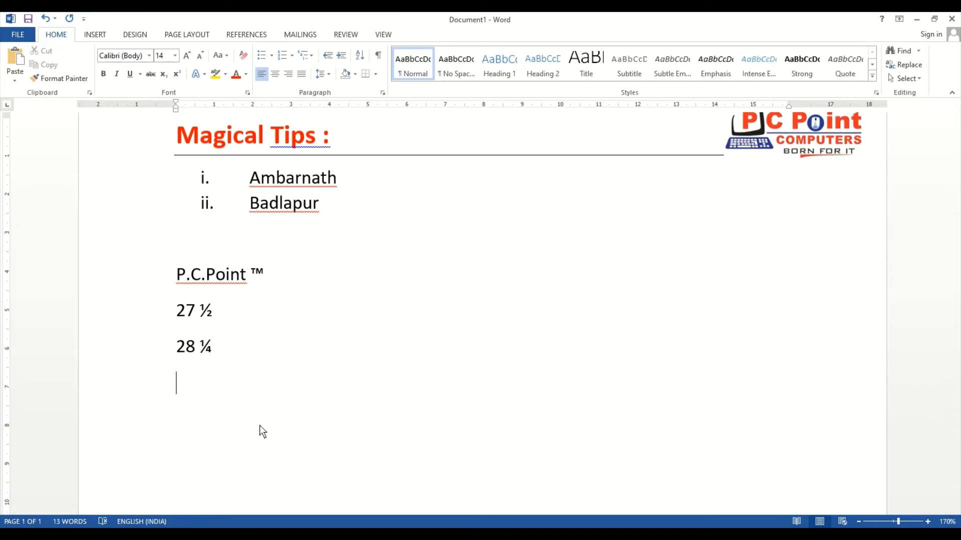
Enter the ordinals 1st, 2nd, 3rd and 4th on the line below 28 ¼, using automatic superscript formatting
{"action": "type", "text": "1"}
{"action": "type", "text": "st"}
{"action": "type", "text": "2m"}
{"action": "key", "text": "BackSpace"}
{"action": "key", "text": "BackSpace"}
{"action": "type", "text": "2nds"}
{"action": "key", "text": "BackSpace"}
{"action": "type", "text": "3rd 4th"}
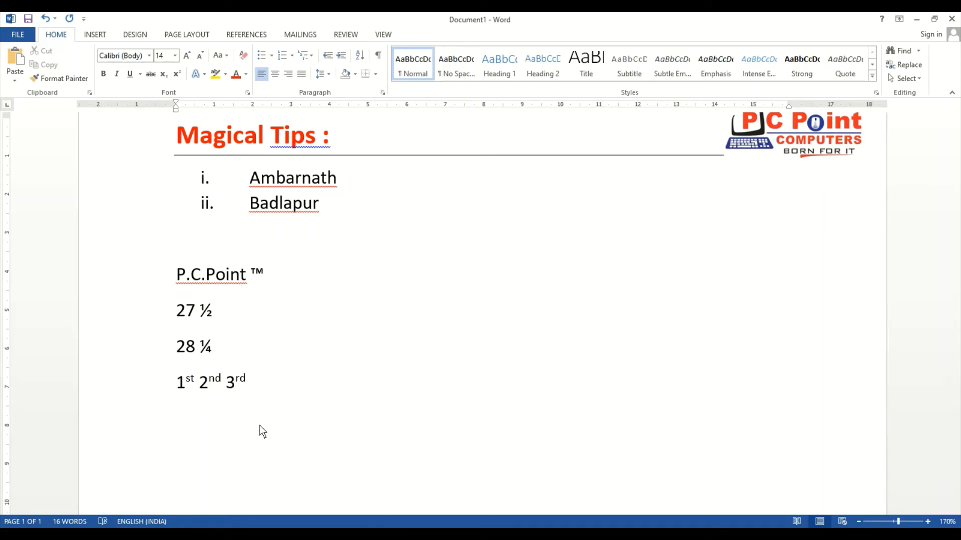